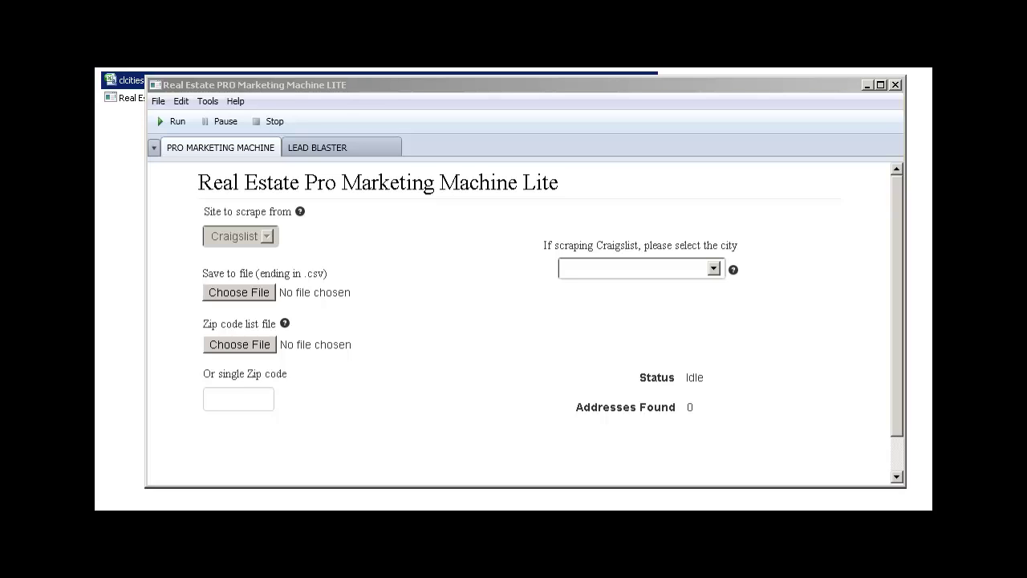
Step: Bring the Real Estate PRO Marketing Machine LITE scraper window to the front
{"action": "left_click", "coordinate": [272, 100]}
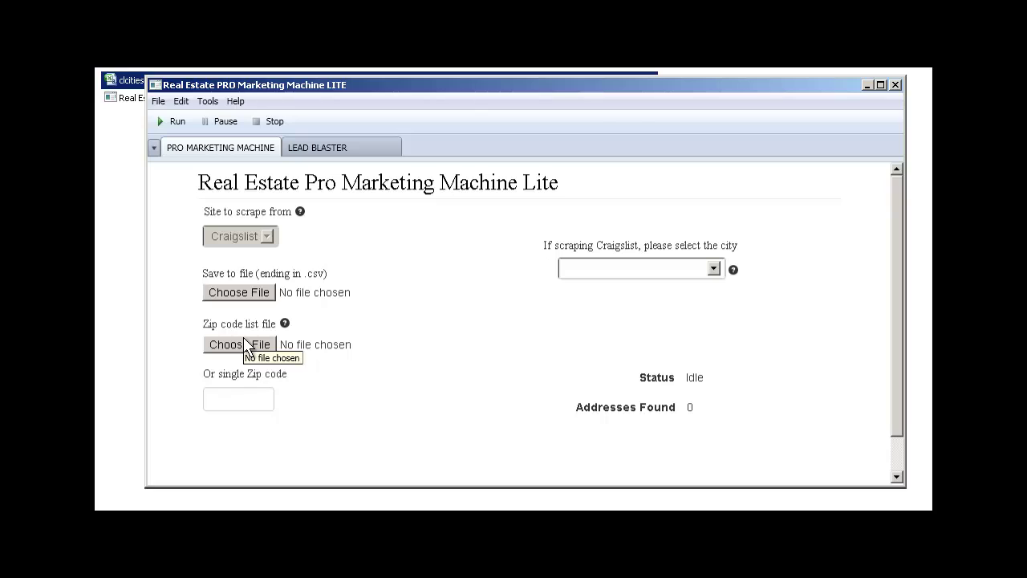
Step: Enter 48180 as the single zip code and set chicago as the Craigslist city
{"action": "left_click", "coordinate": [235, 397]}
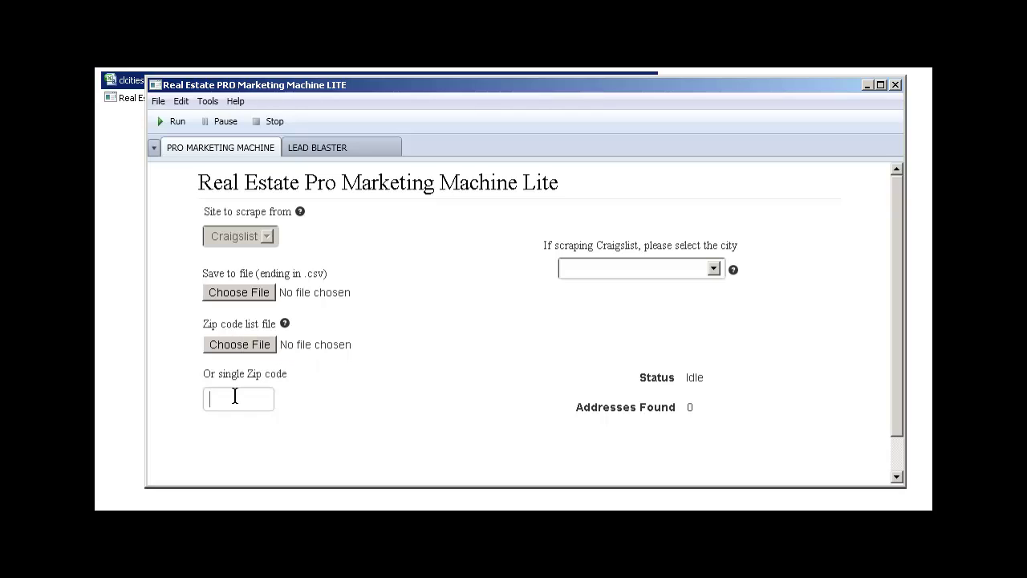
{"action": "type", "text": "48180"}
{"action": "left_click", "coordinate": [686, 278]}
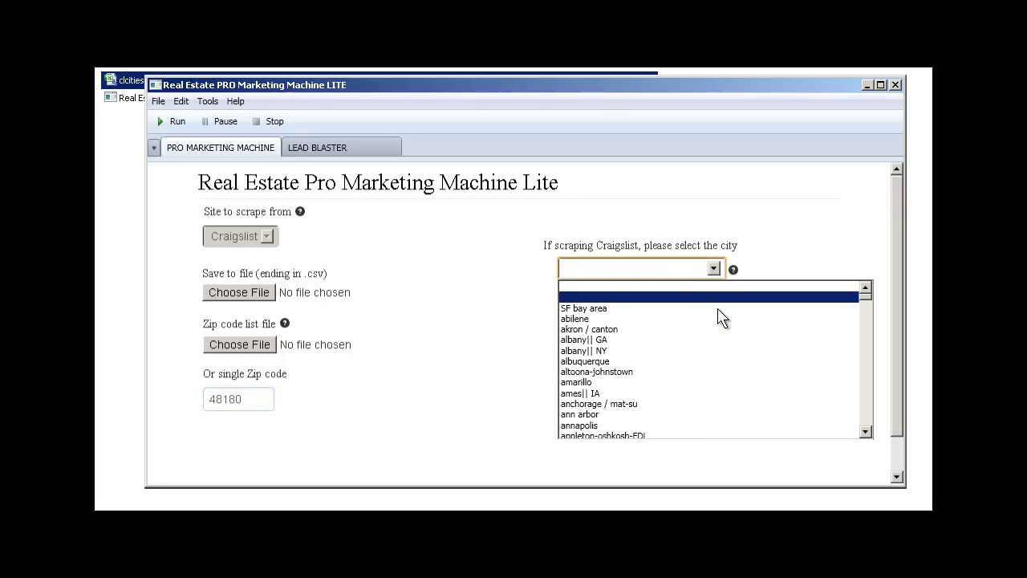
{"action": "scroll", "coordinate": [704, 401], "scroll_direction": "down", "scroll_amount": 20}
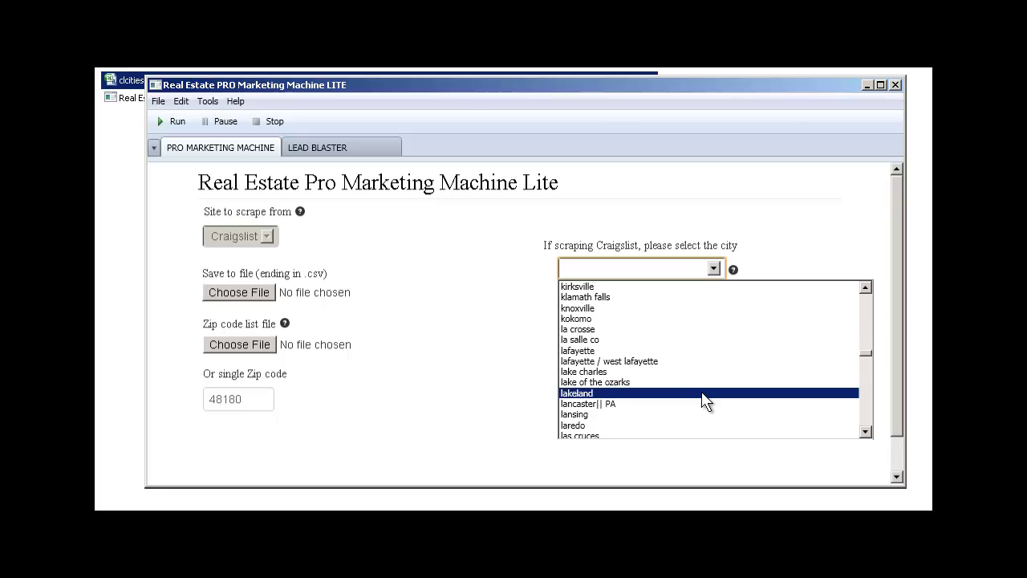
{"action": "scroll", "coordinate": [704, 401], "scroll_direction": "up", "scroll_amount": 10}
{"action": "left_click", "coordinate": [662, 319]}
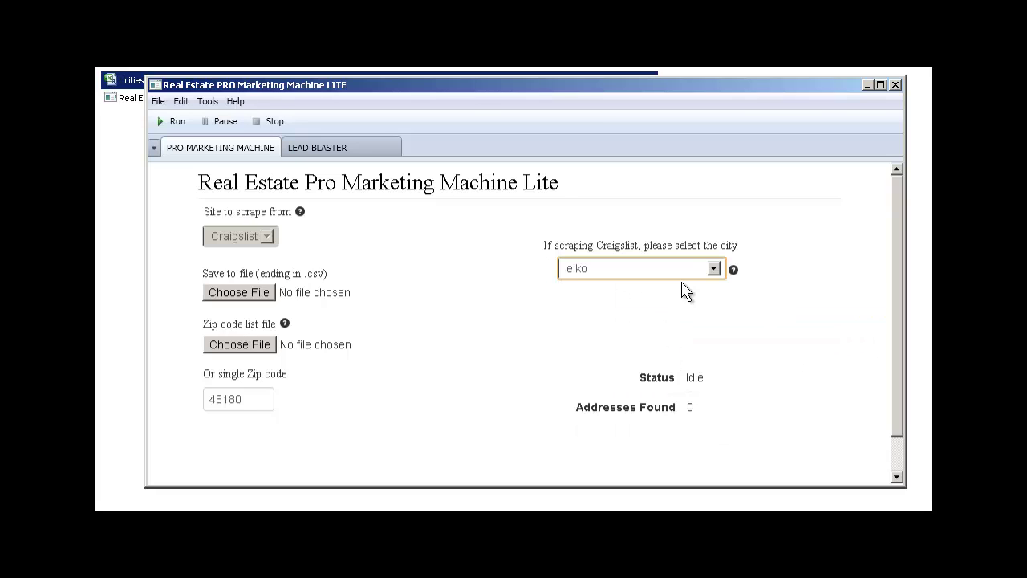
{"action": "left_click", "coordinate": [711, 270]}
{"action": "scroll", "coordinate": [674, 361], "scroll_direction": "down", "scroll_amount": 20}
{"action": "scroll", "coordinate": [674, 363], "scroll_direction": "down", "scroll_amount": 13}
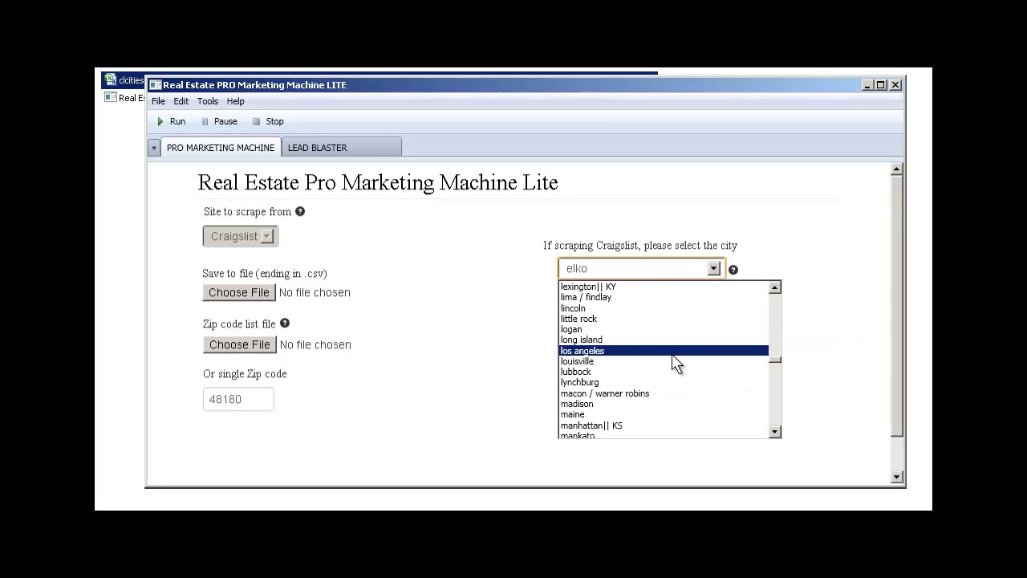
{"action": "scroll", "coordinate": [674, 362], "scroll_direction": "up", "scroll_amount": 20}
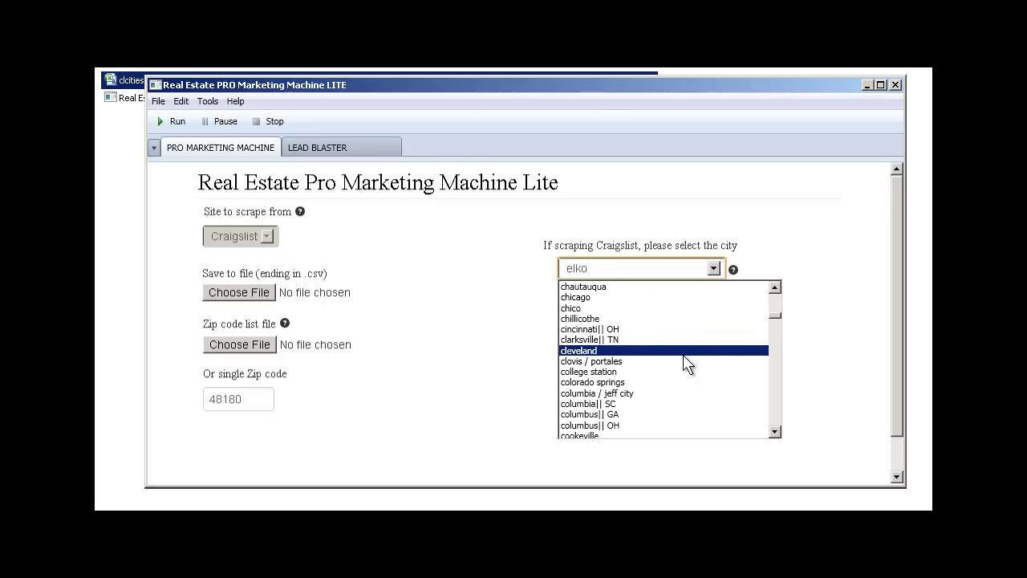
{"action": "left_click", "coordinate": [696, 298]}
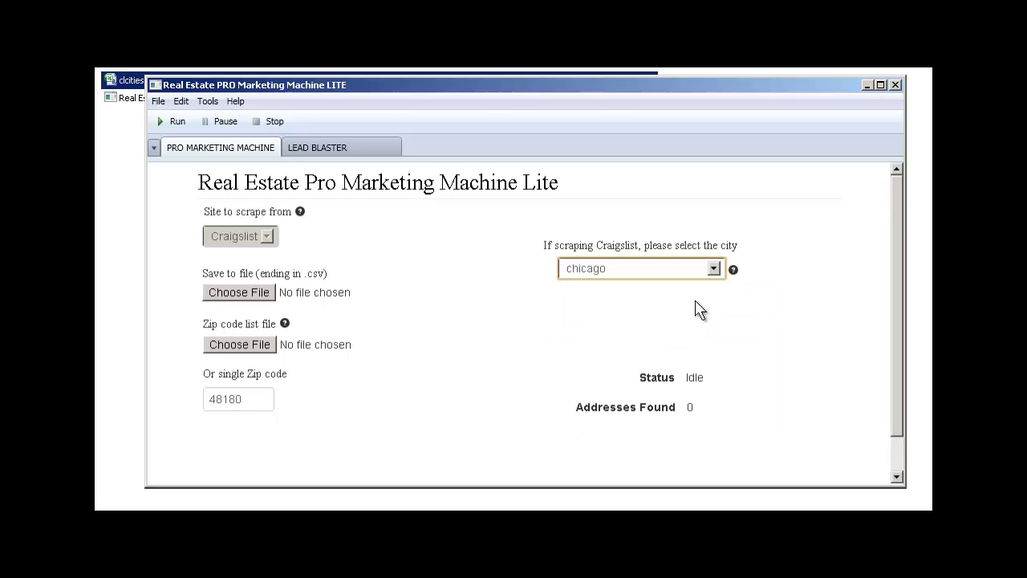
{"action": "left_click", "coordinate": [223, 293]}
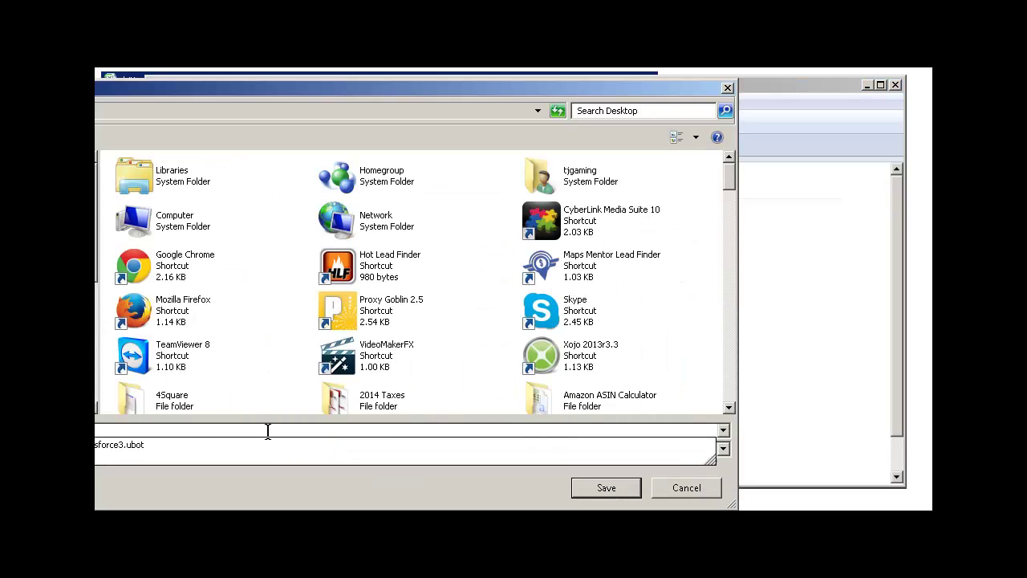
Step: Name the results file saveto.csv and save it
{"action": "type", "text": "to.csv"}
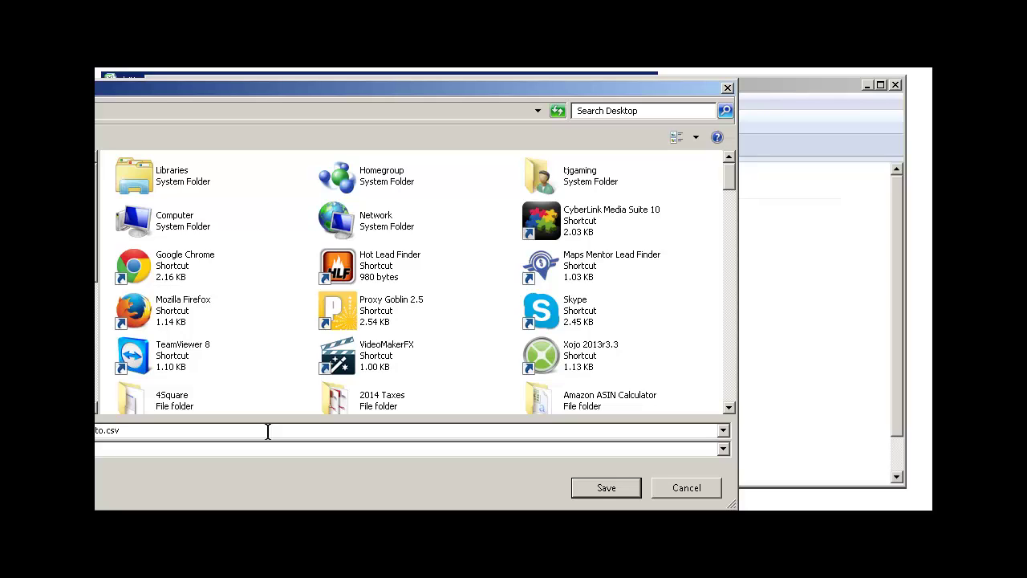
{"action": "left_click", "coordinate": [606, 487]}
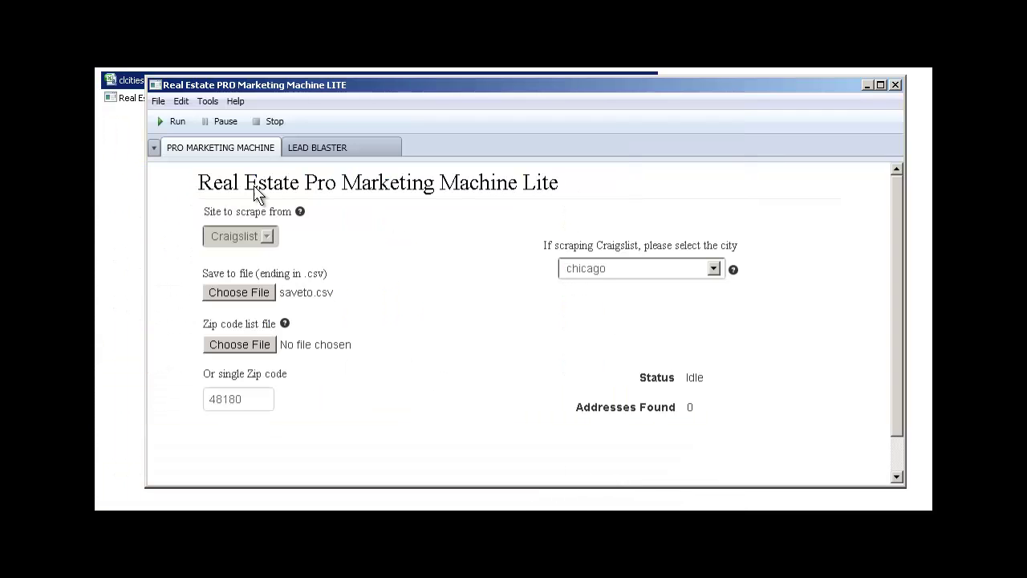
Step: Run the scrape for zip 48180 and stop it once 3 addresses are found
{"action": "left_click", "coordinate": [174, 122]}
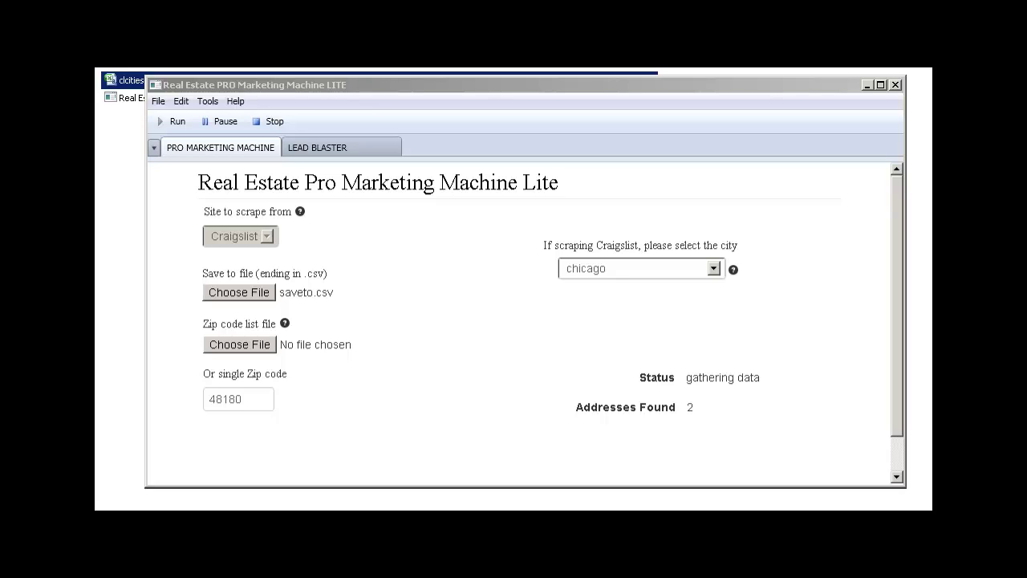
{"action": "left_click", "coordinate": [266, 122]}
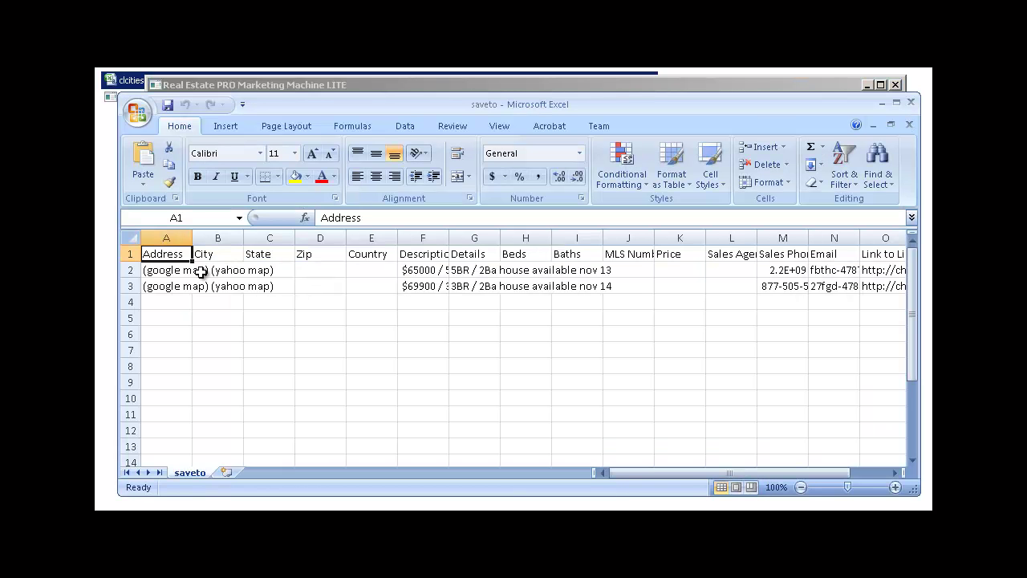
Step: Review the first listing's address, city, description, beds, baths, phone, email and link, then close Excel
{"action": "left_click", "coordinate": [175, 271]}
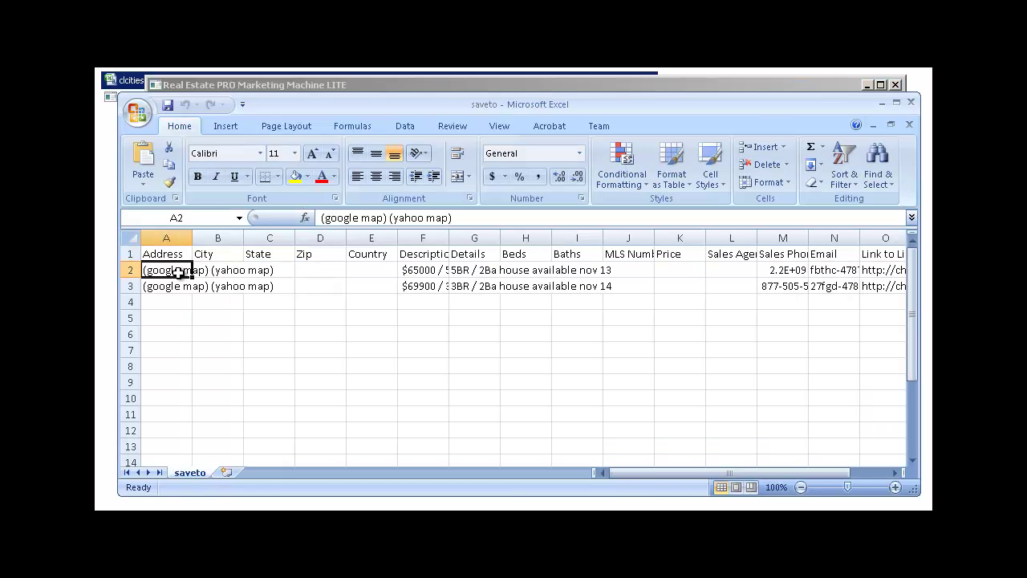
{"action": "left_click", "coordinate": [231, 272]}
{"action": "left_click", "coordinate": [417, 272]}
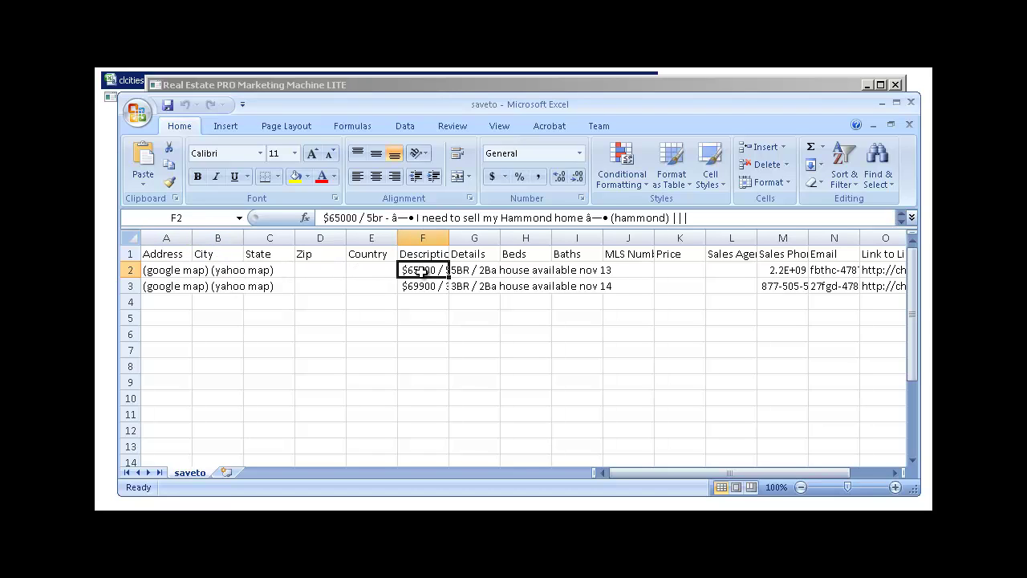
{"action": "left_click", "coordinate": [478, 270]}
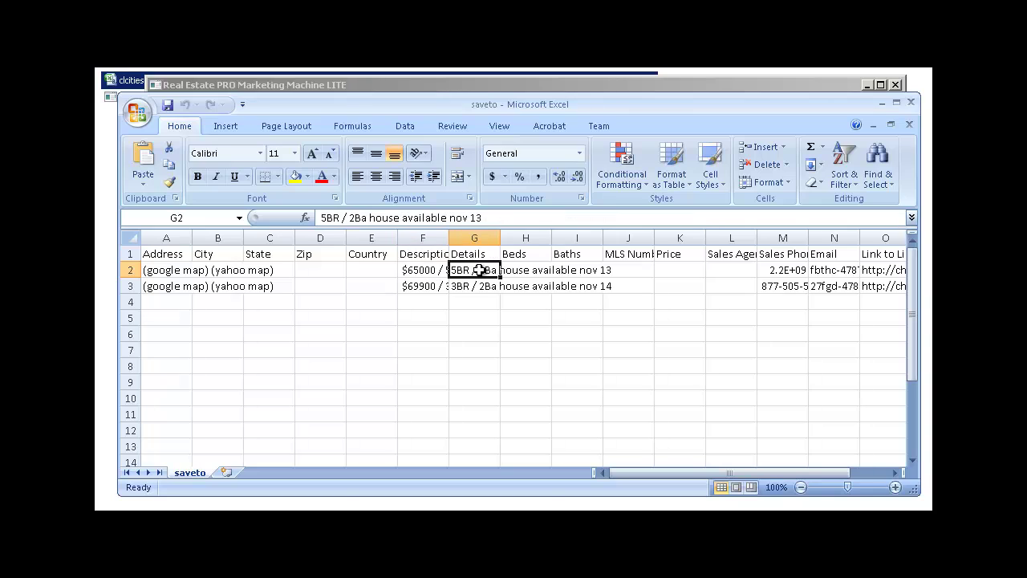
{"action": "left_click", "coordinate": [531, 270]}
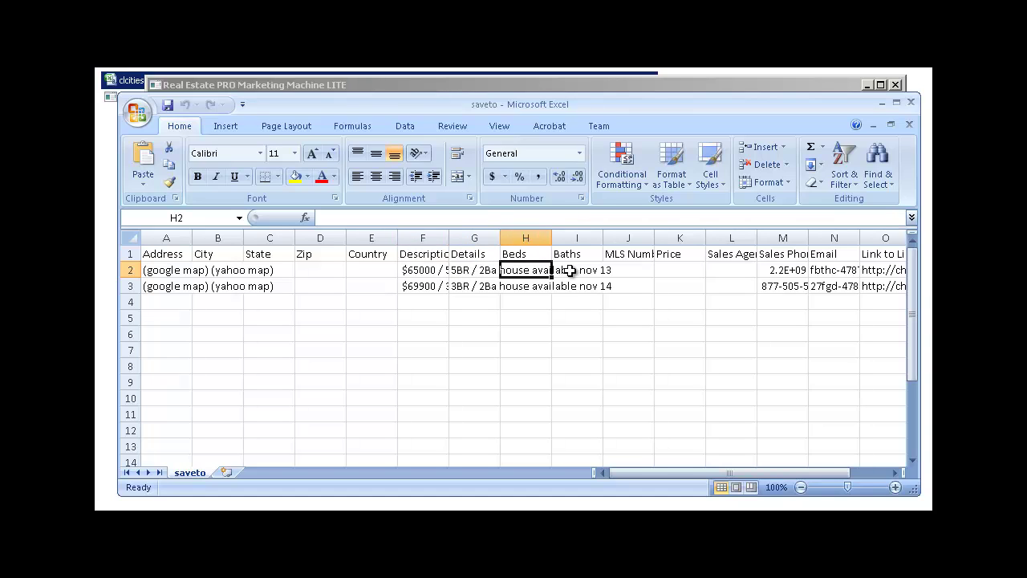
{"action": "left_click", "coordinate": [585, 272]}
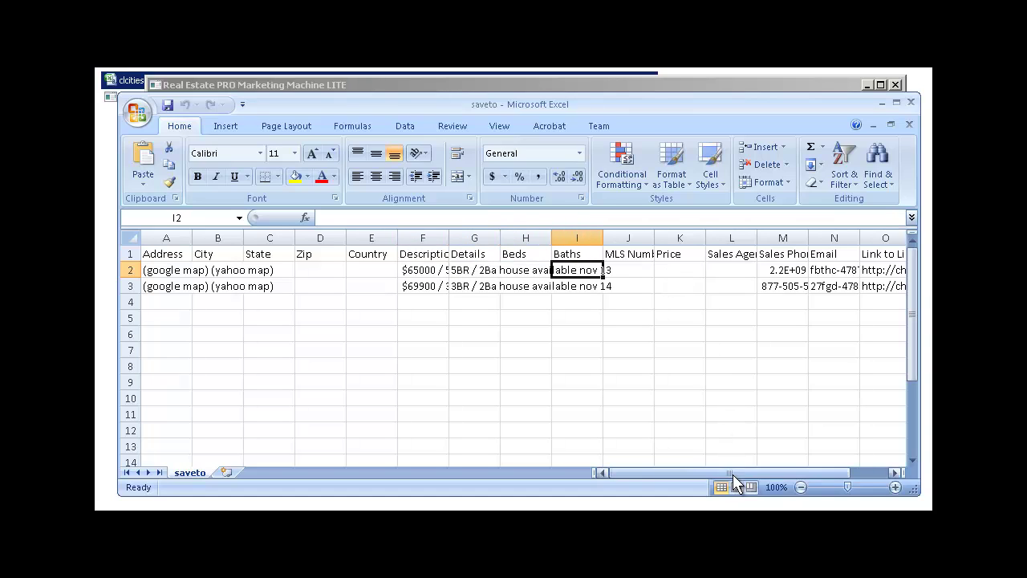
{"action": "left_click_drag", "start_coordinate": [733, 473], "coordinate": [767, 465]}
{"action": "left_click", "coordinate": [688, 271]}
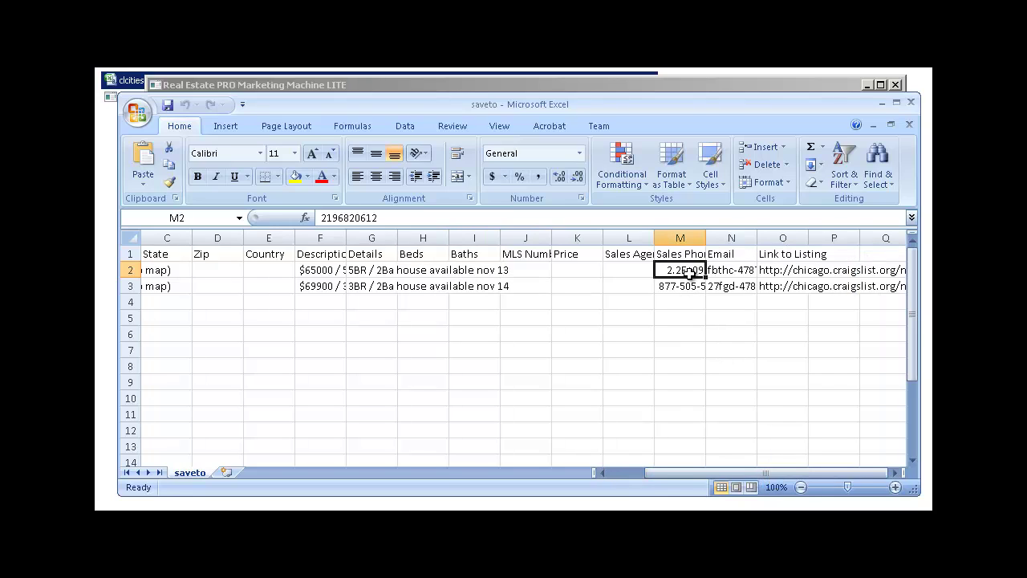
{"action": "left_click", "coordinate": [729, 271]}
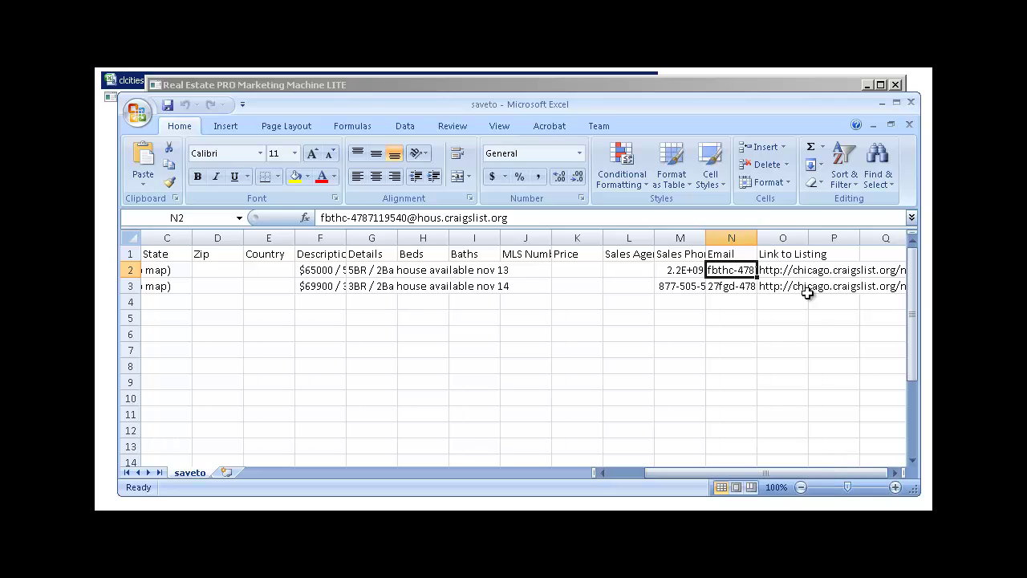
{"action": "left_click", "coordinate": [778, 273]}
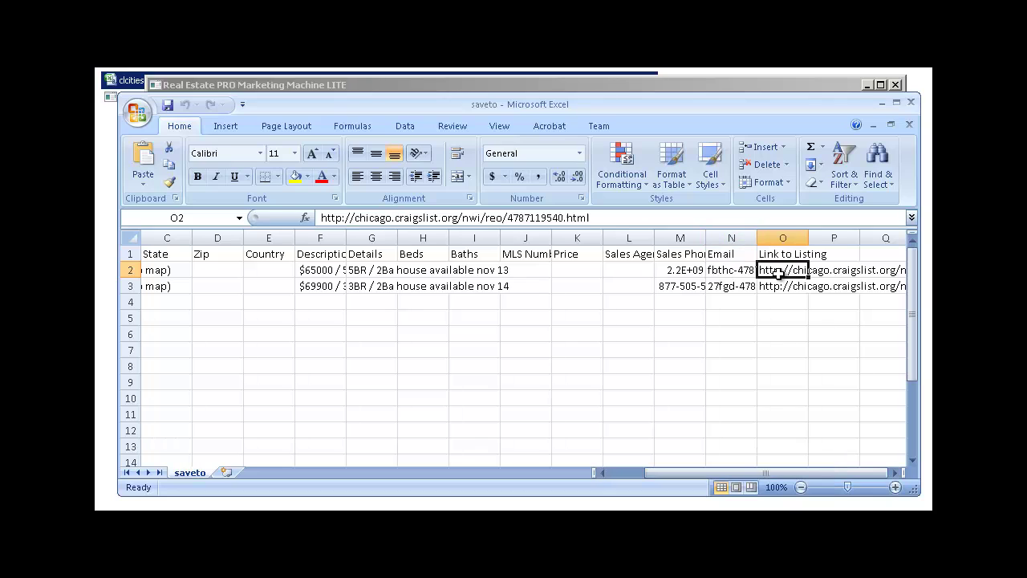
{"action": "left_click", "coordinate": [911, 104]}
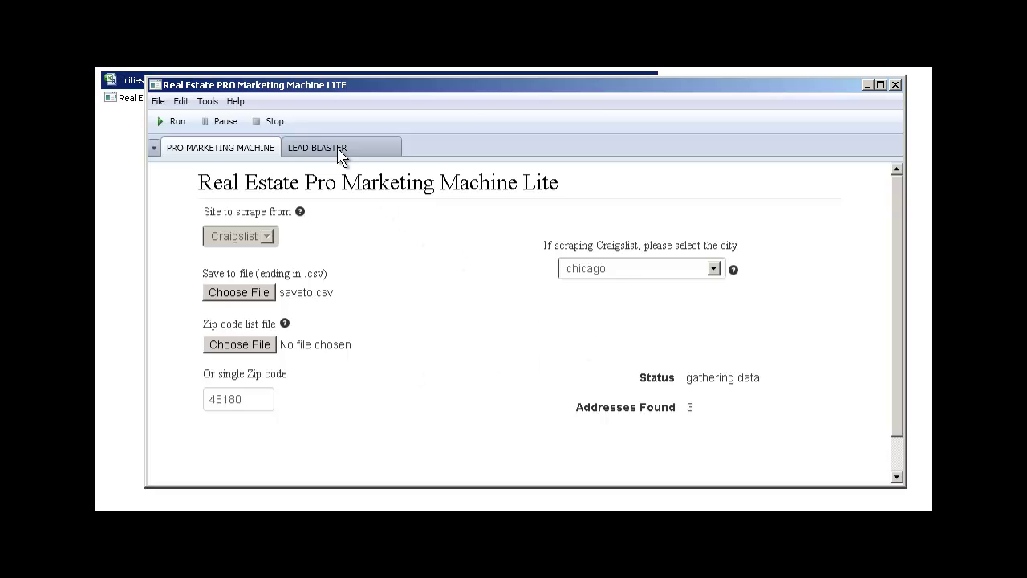
Step: Switch to the Lead Blaster page and set its action to Email and SMS Leads
{"action": "left_click", "coordinate": [313, 157]}
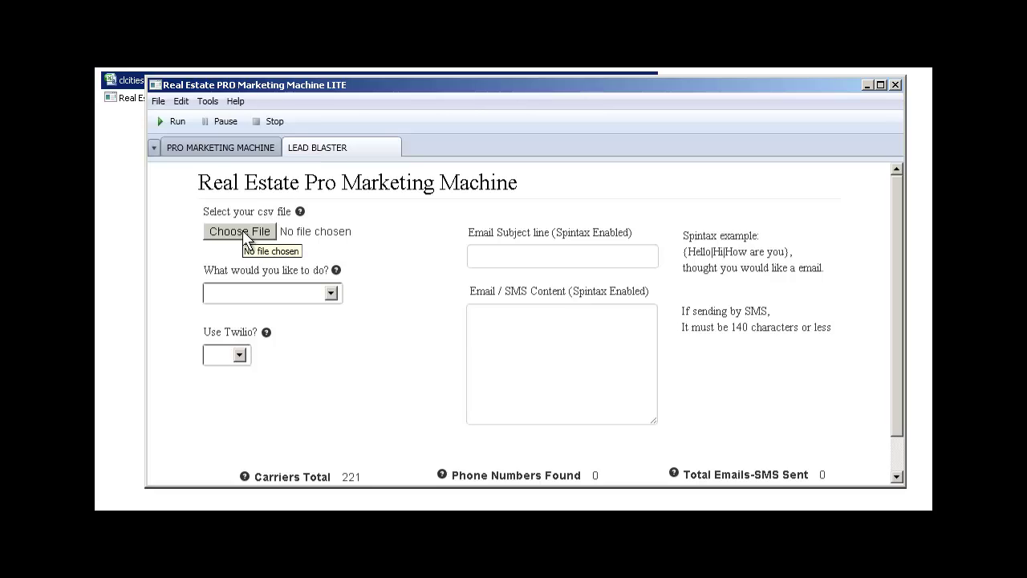
{"action": "left_click", "coordinate": [330, 295]}
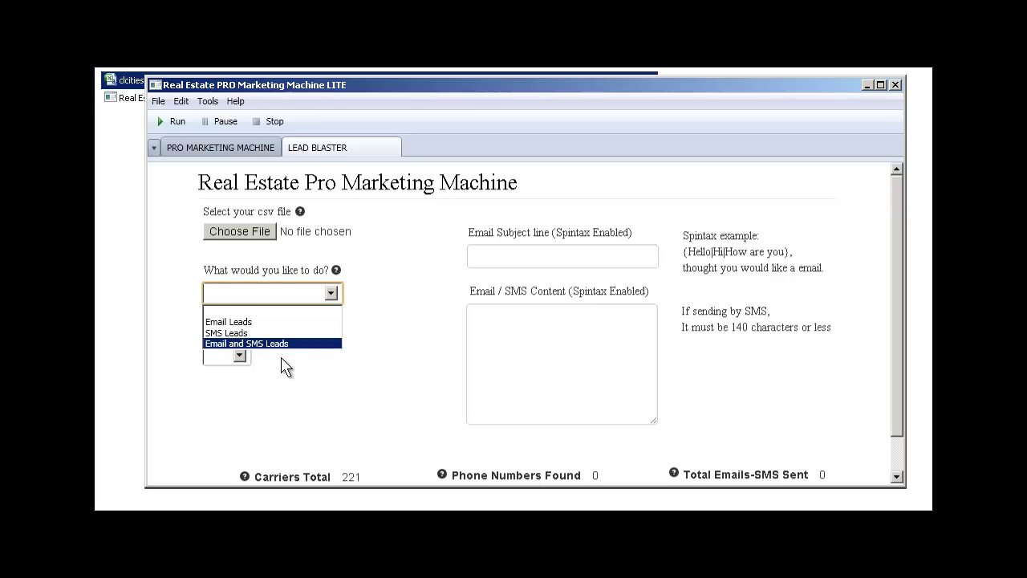
{"action": "left_click", "coordinate": [277, 344]}
{"action": "left_click", "coordinate": [239, 355]}
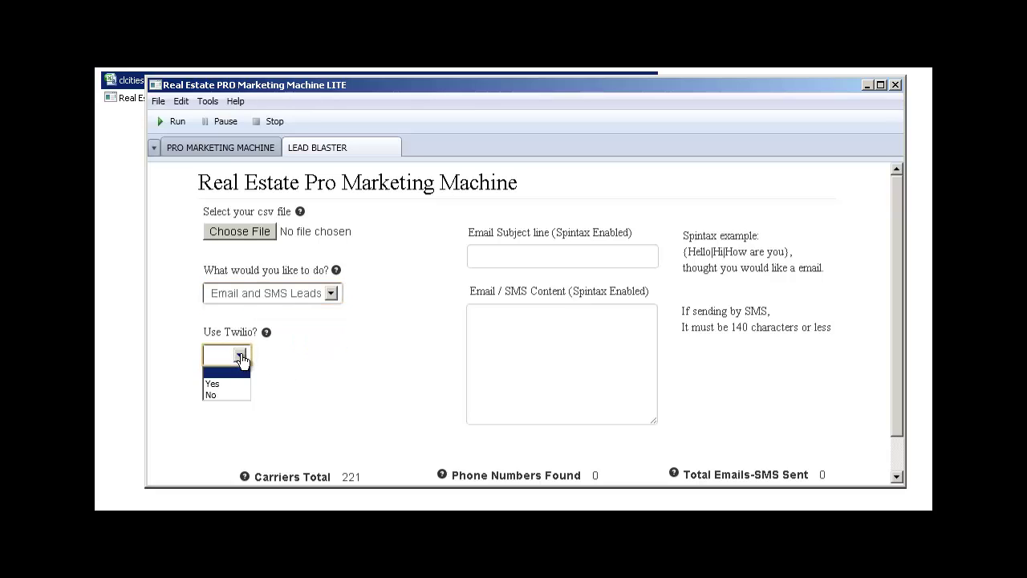
{"action": "mouse_move", "coordinate": [268, 340]}
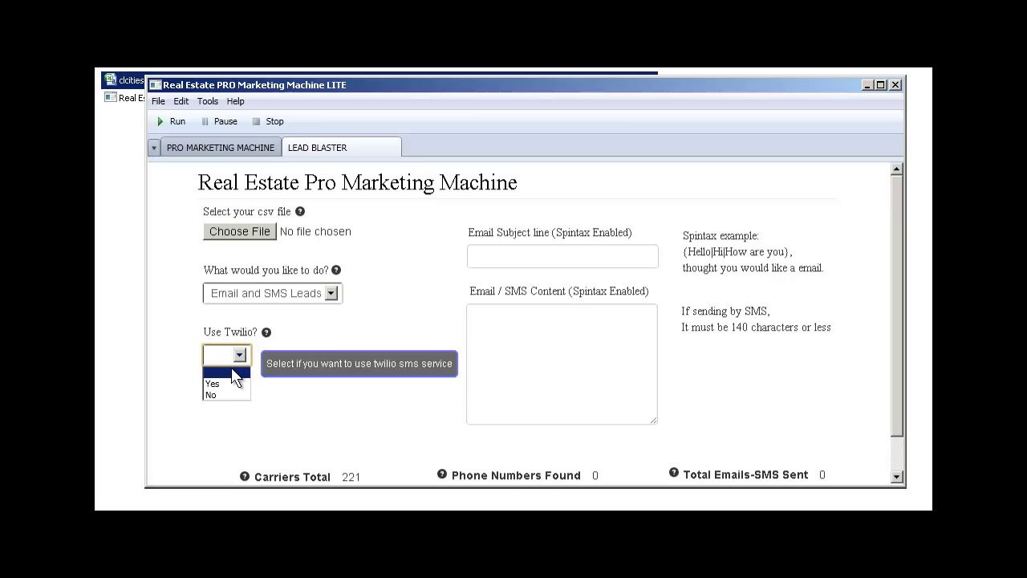
{"action": "left_click", "coordinate": [208, 103]}
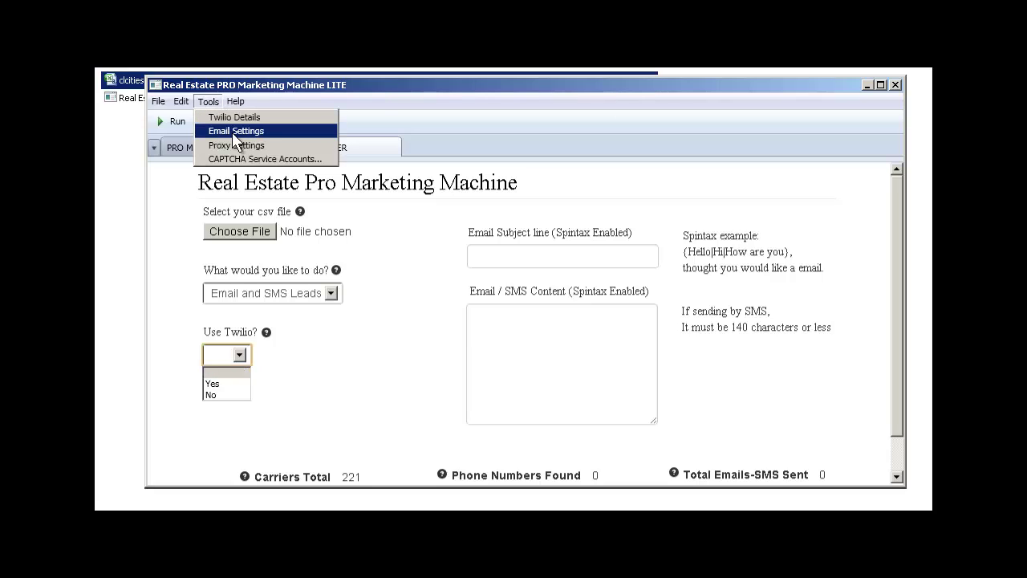
{"action": "left_click", "coordinate": [230, 130]}
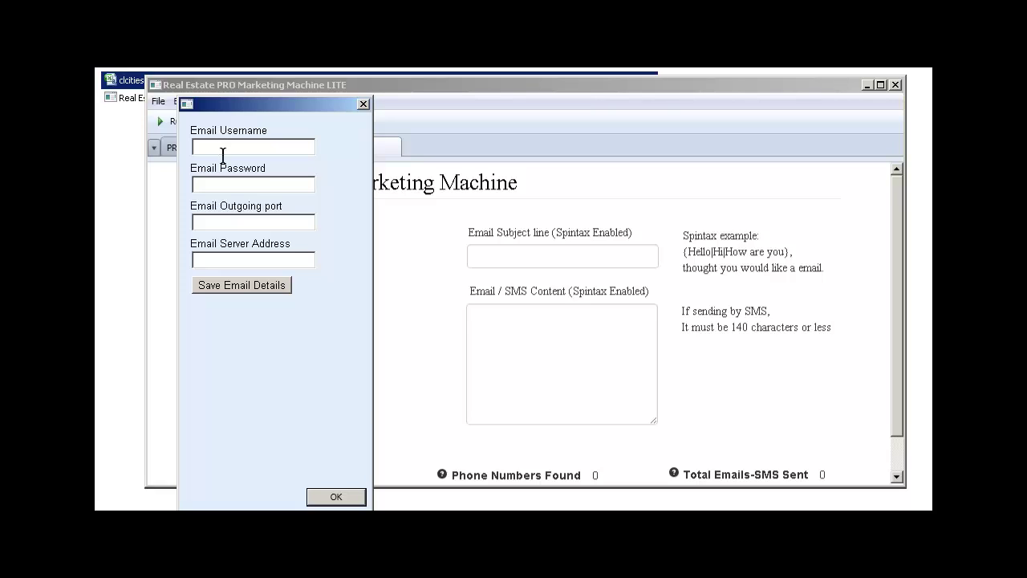
{"action": "left_click", "coordinate": [336, 496]}
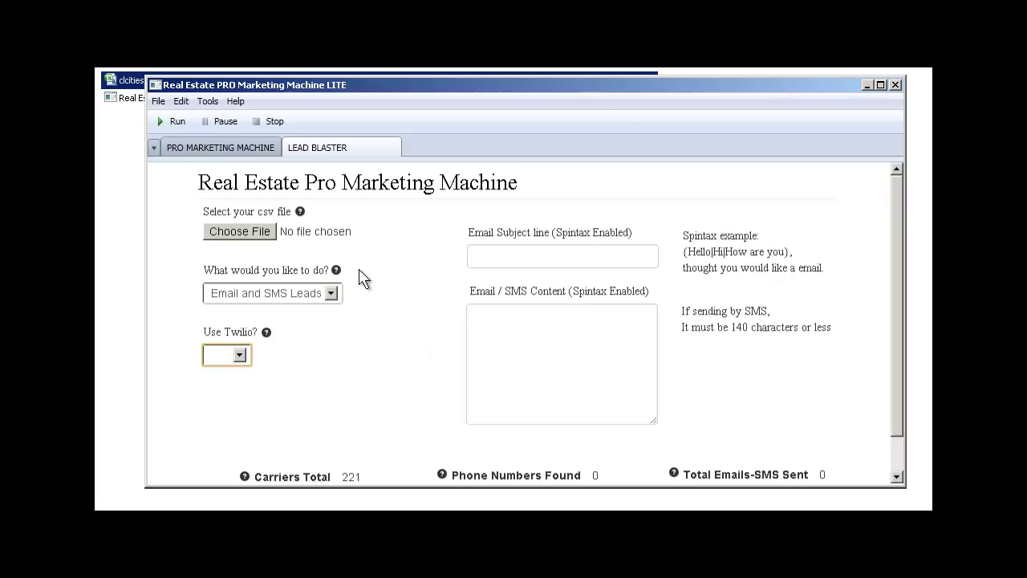
Step: Return to the scraper page and choose Zillow as the site to scrape
{"action": "left_click", "coordinate": [223, 152]}
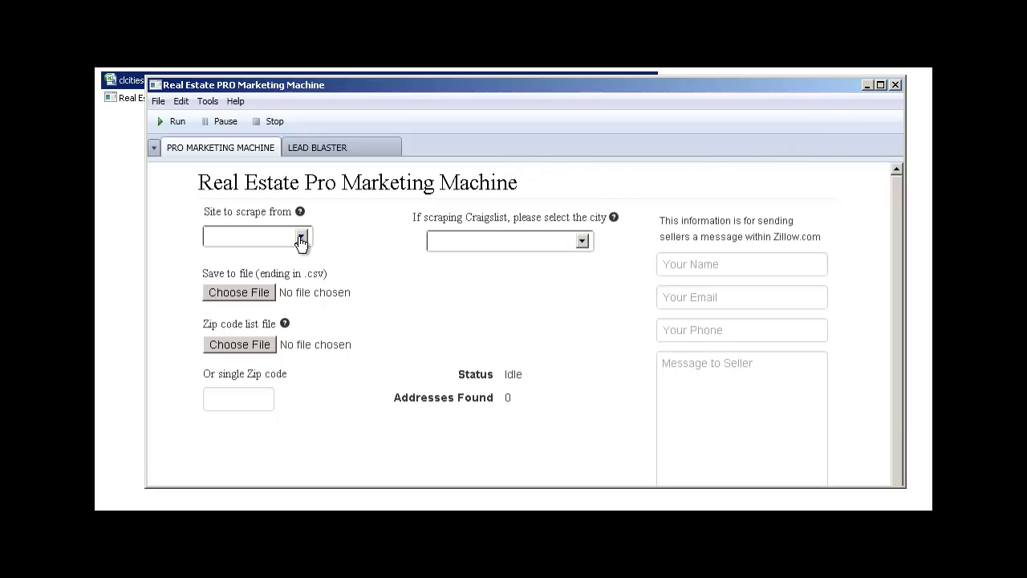
{"action": "left_click", "coordinate": [301, 241]}
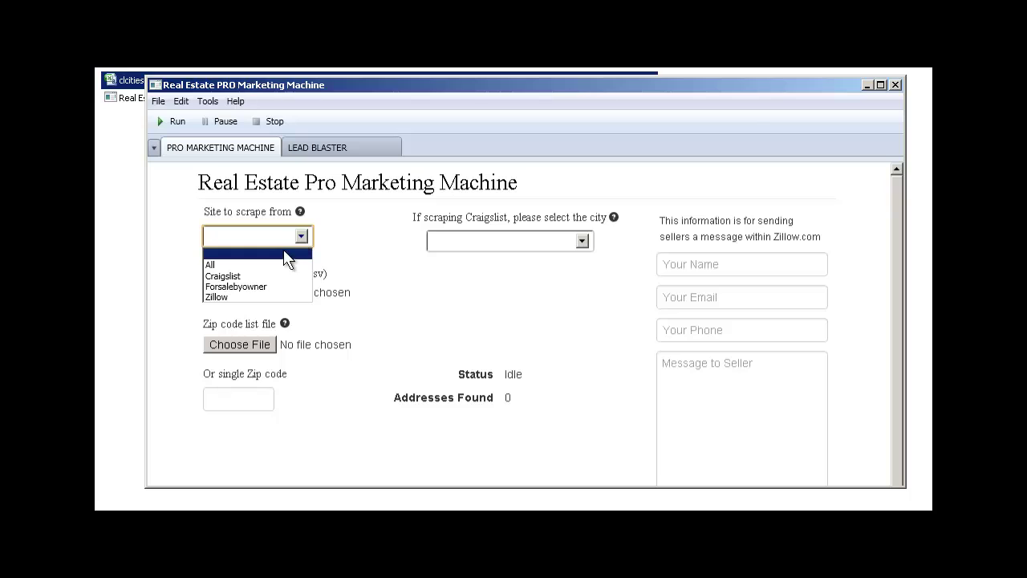
{"action": "left_click", "coordinate": [267, 297]}
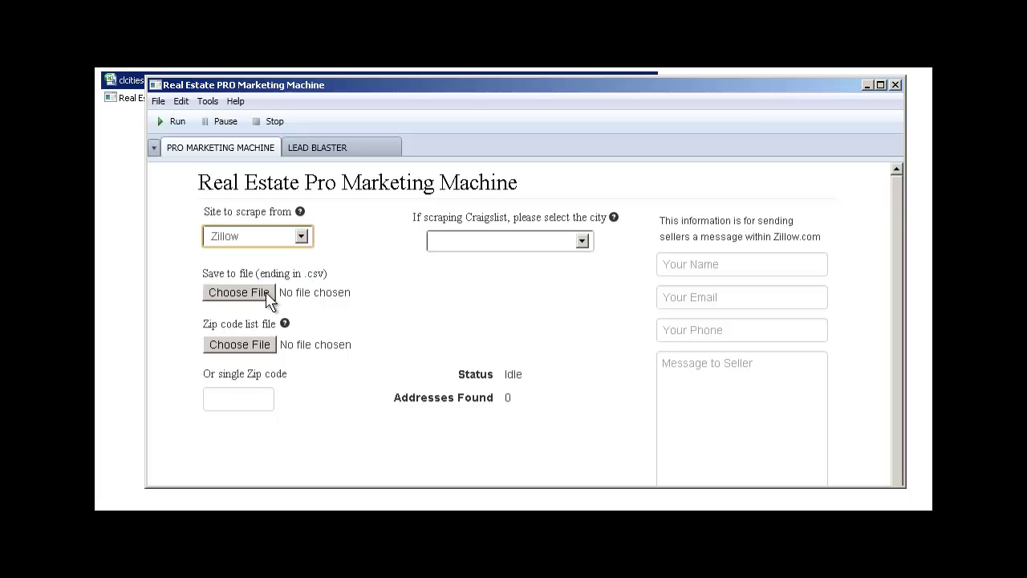
Step: Save the results to saveto.csv on the Desktop, replacing the existing file
{"action": "left_click", "coordinate": [267, 295]}
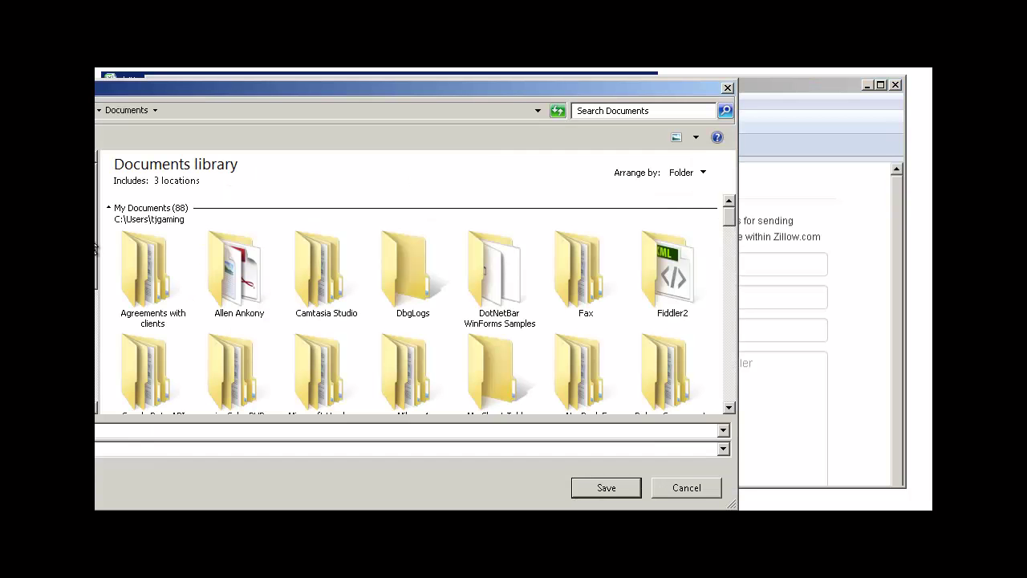
{"action": "left_click", "coordinate": [50, 178]}
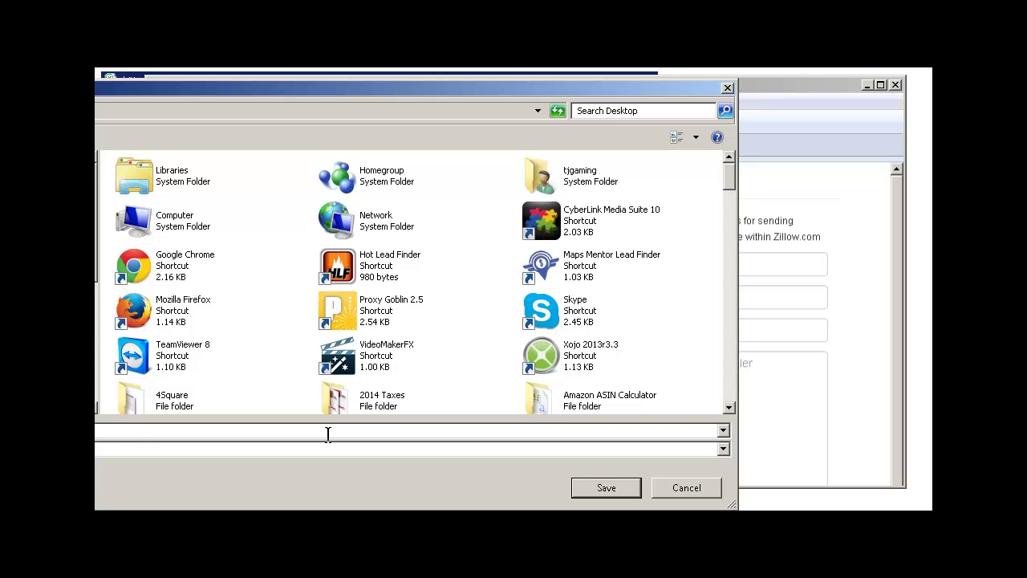
{"action": "type", "text": "sa"}
{"action": "left_click", "coordinate": [300, 447]}
{"action": "left_click", "coordinate": [605, 487]}
{"action": "left_click", "coordinate": [403, 336]}
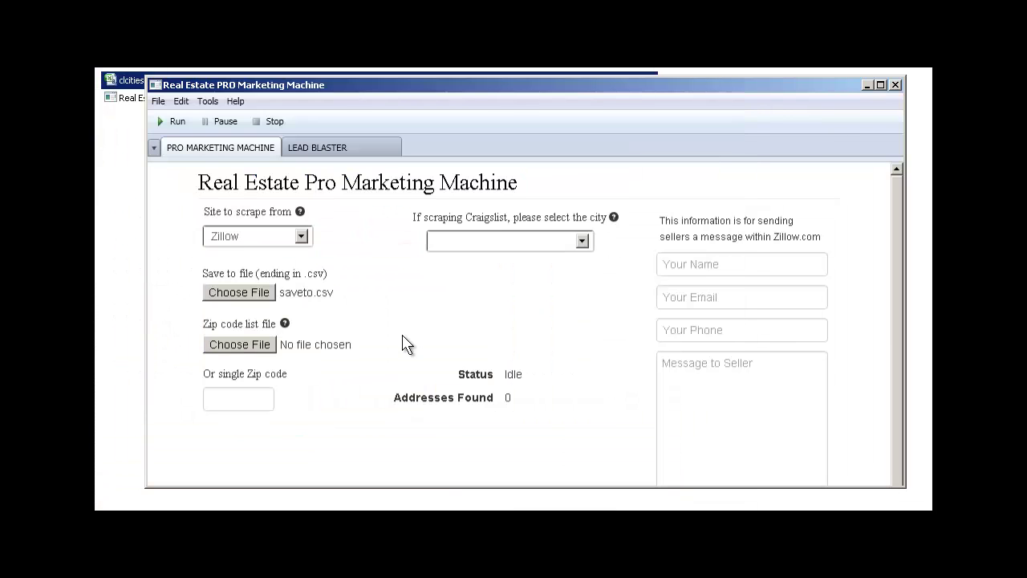
Step: Enter 48180 as the single zip code for the Zillow scrape
{"action": "left_click", "coordinate": [245, 395]}
{"action": "type", "text": "4"}
{"action": "key", "text": "BackSpace"}
{"action": "type", "text": "48180"}
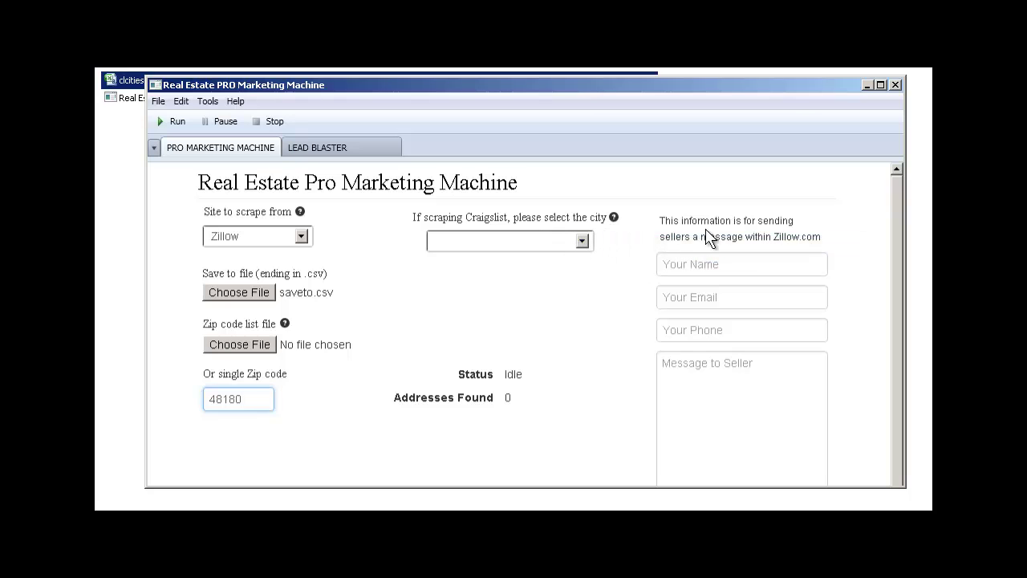
{"action": "left_click", "coordinate": [712, 265]}
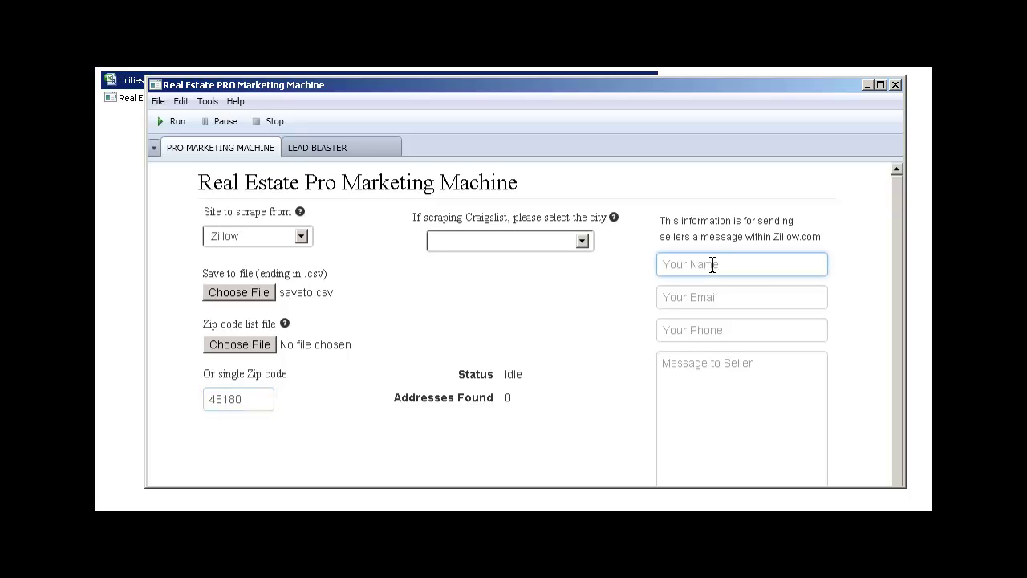
Step: Fill in the sender's name, e-mail and phone, plus the message 'interested in your property please get back to me.'
{"action": "key", "text": "Tab"}
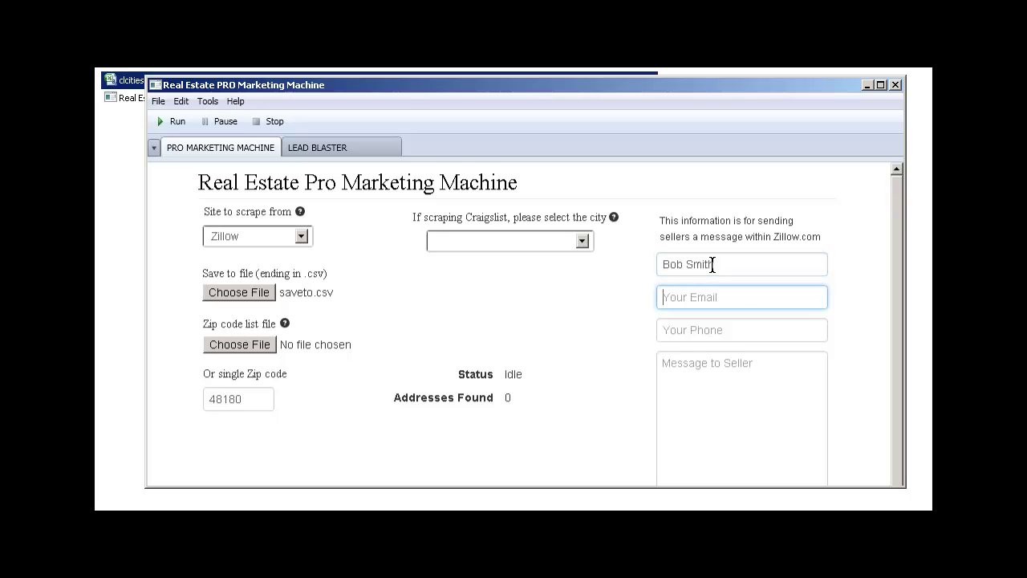
{"action": "key", "text": "Tab"}
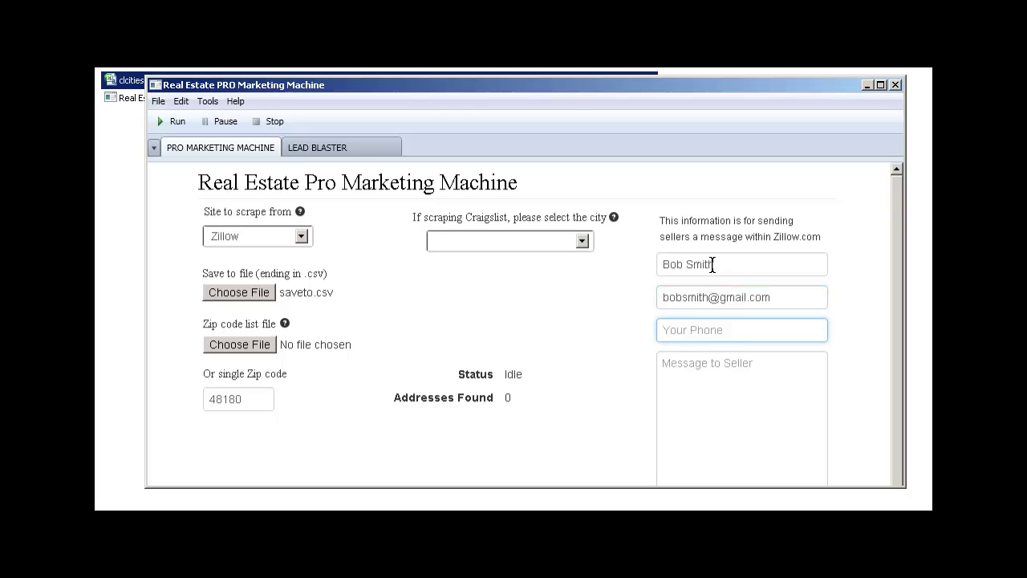
{"action": "key", "text": "Tab"}
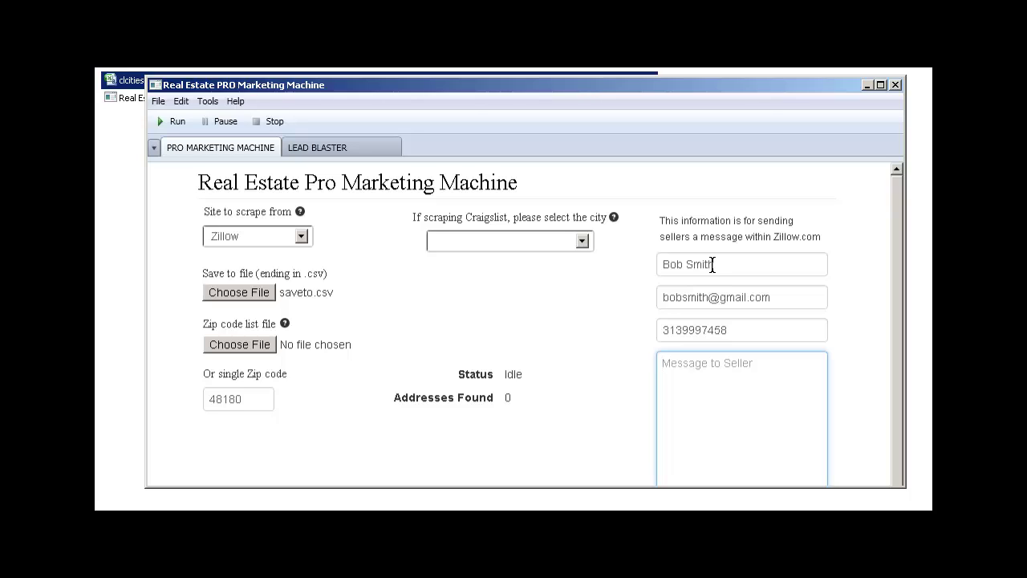
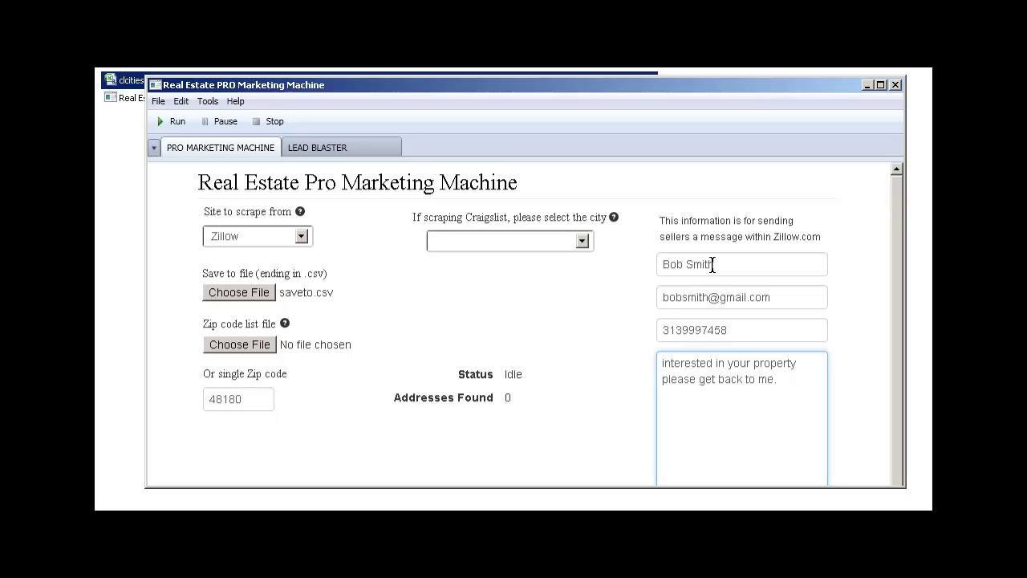
{"action": "key", "text": "Up"}
{"action": "key", "text": "Left"}
{"action": "key", "text": "Left"}
{"action": "key", "text": "Left"}
{"action": "key", "text": "Left"}
{"action": "key", "text": "Left"}
{"action": "key", "text": "Left"}
{"action": "key", "text": "Left"}
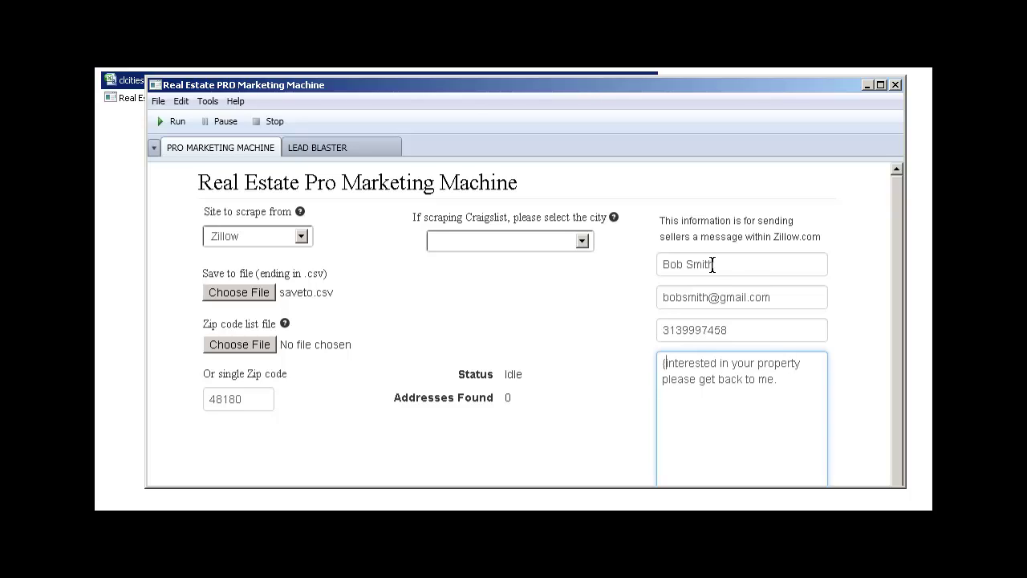
{"action": "key", "text": "Return"}
{"action": "key", "text": "Return"}
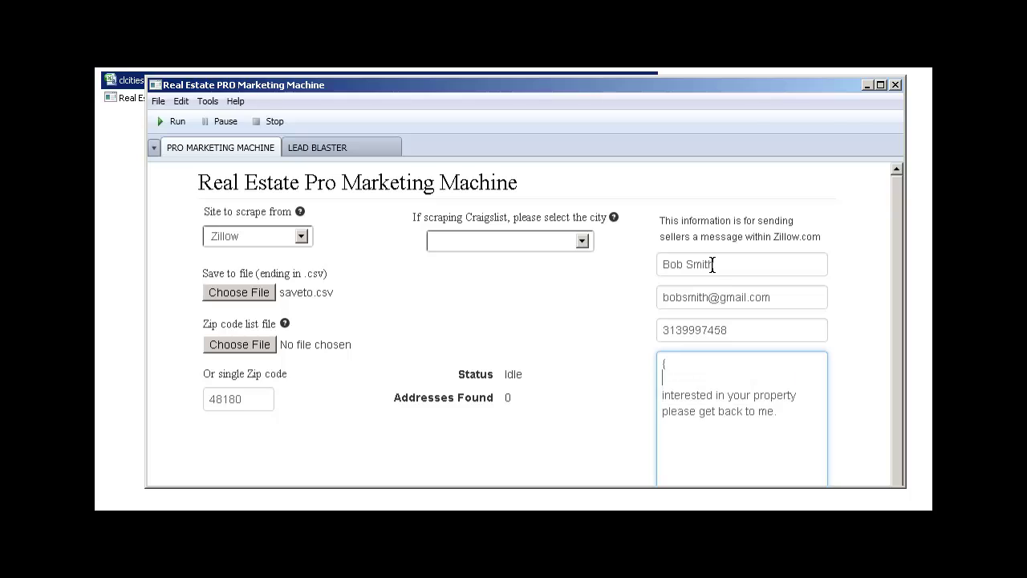
{"action": "key", "text": "BackSpace"}
{"action": "key", "text": "BackSpace"}
{"action": "key", "text": "BackSpace"}
{"action": "key", "text": "BackSpace"}
{"action": "key", "text": "BackSpace"}
{"action": "key", "text": "BackSpace"}
{"action": "key", "text": "BackSpace"}
{"action": "key", "text": "BackSpace"}
{"action": "key", "text": "BackSpace"}
{"action": "key", "text": "BackSpace"}
{"action": "key", "text": "BackSpace"}
{"action": "key", "text": "BackSpace"}
{"action": "key", "text": "BackSpace"}
{"action": "key", "text": "BackSpace"}
{"action": "key", "text": "BackSpace"}
{"action": "key", "text": "BackSpace"}
{"action": "key", "text": "BackSpace"}
{"action": "key", "text": "BackSpace"}
{"action": "key", "text": "BackSpace"}
{"action": "key", "text": "BackSpace"}
{"action": "key", "text": "BackSpace"}
{"action": "key", "text": "BackSpace"}
{"action": "key", "text": "Delete"}
{"action": "key", "text": "Delete"}
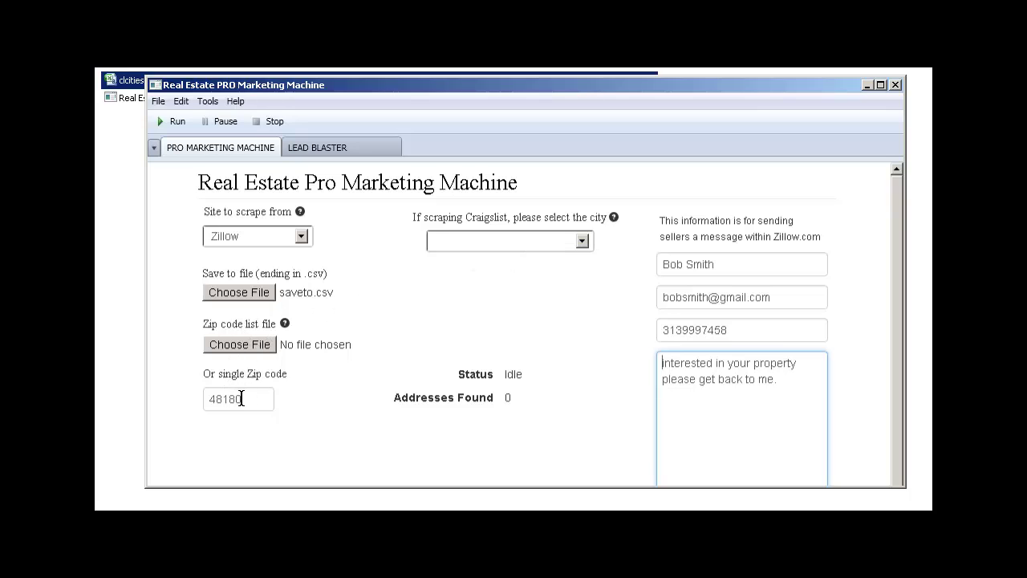
Step: Run the Zillow scrape for 48180 until 6 addresses are found
{"action": "left_click", "coordinate": [170, 121]}
{"action": "mouse_move", "coordinate": [286, 325]}
{"action": "mouse_move", "coordinate": [615, 219]}
Step: Stop the scrape, open saveto.csv, and review row 2's zip, description, details, beds and price
{"action": "left_click", "coordinate": [272, 123]}
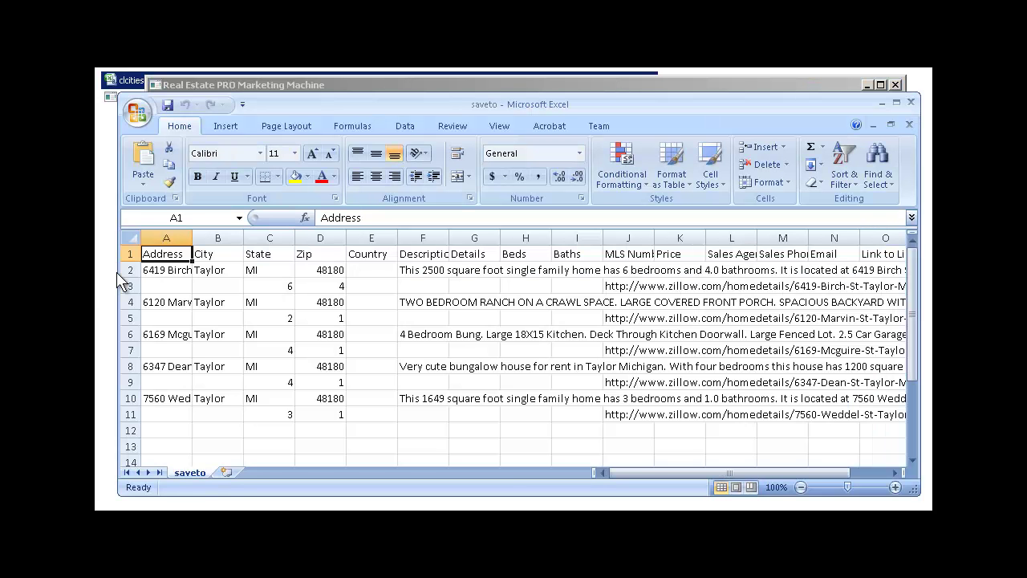
{"action": "left_click", "coordinate": [168, 271]}
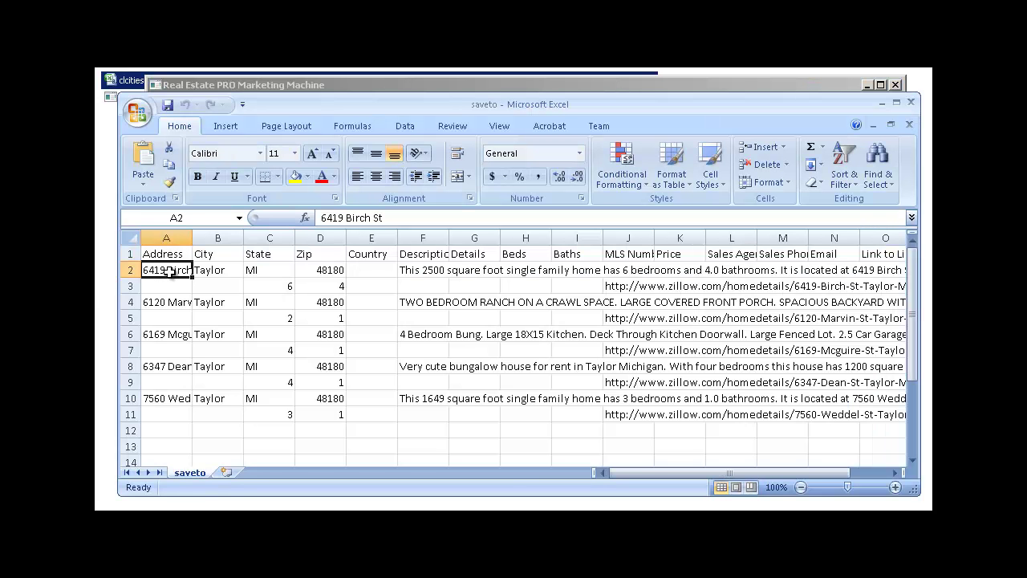
{"action": "key", "text": "Right"}
{"action": "key", "text": "Right"}
{"action": "key", "text": "Right"}
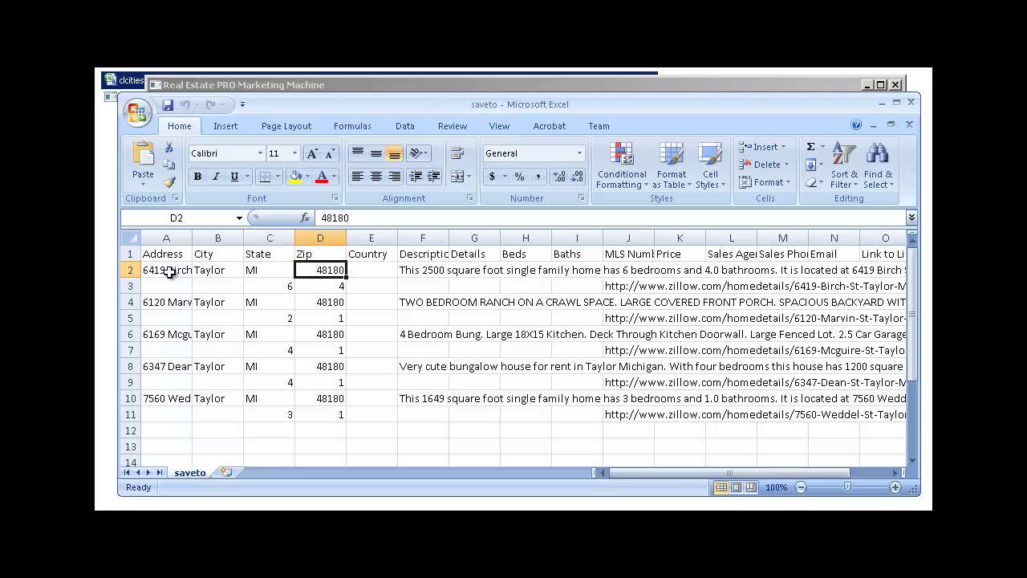
{"action": "key", "text": "Right"}
{"action": "key", "text": "Right"}
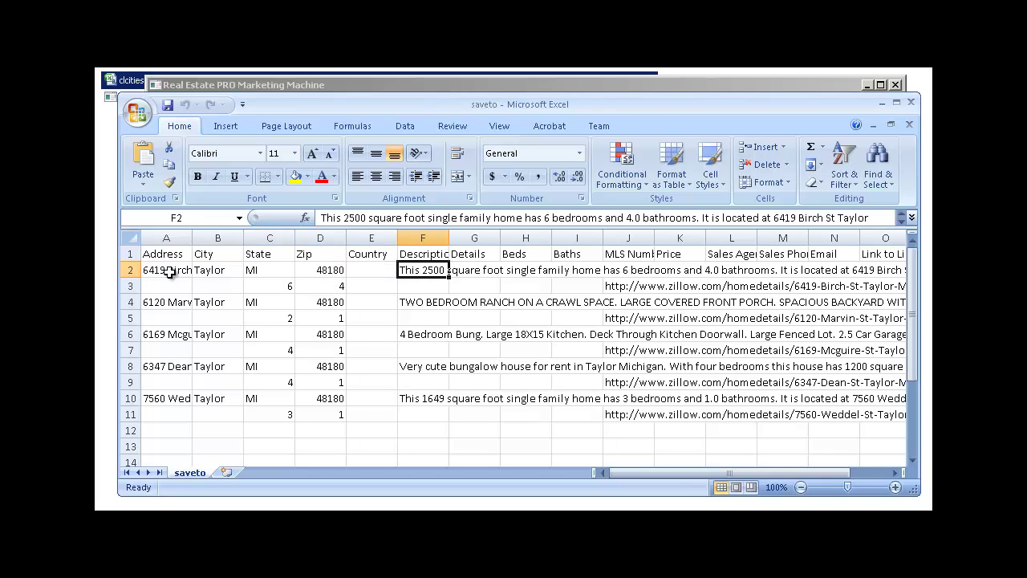
{"action": "key", "text": "Right"}
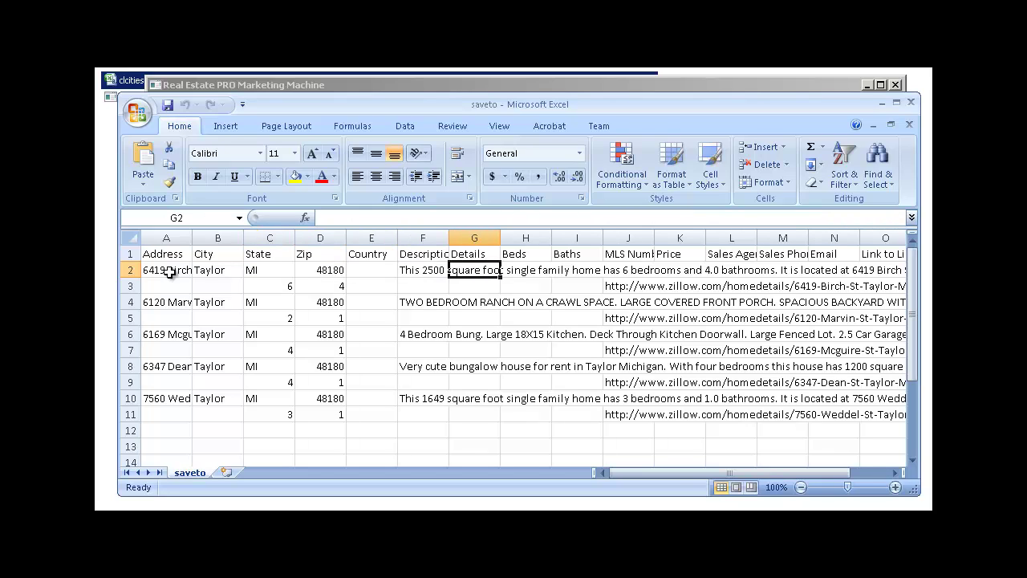
{"action": "key", "text": "Right"}
{"action": "key", "text": "Right"}
{"action": "key", "text": "Right"}
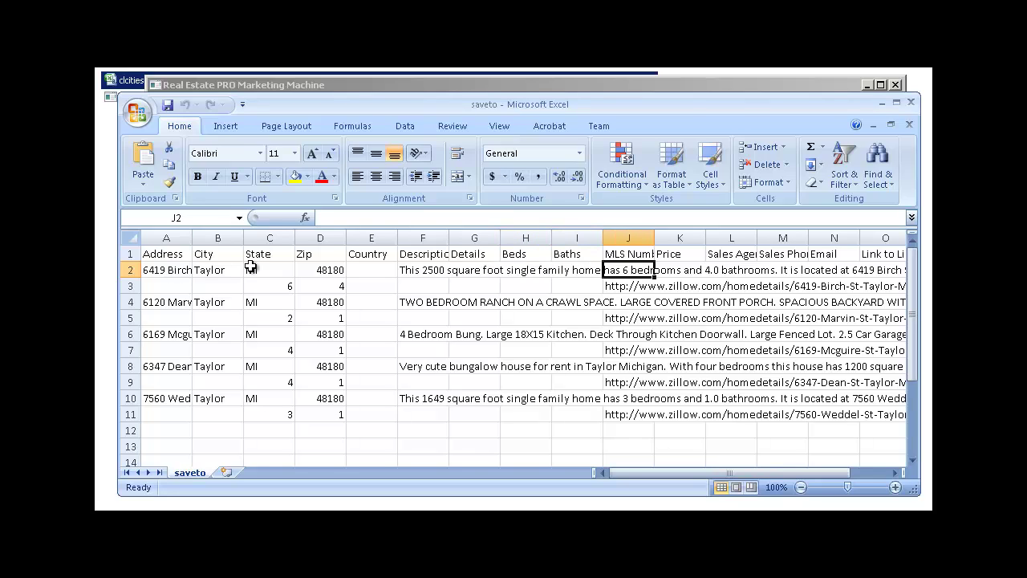
{"action": "key", "text": "Right"}
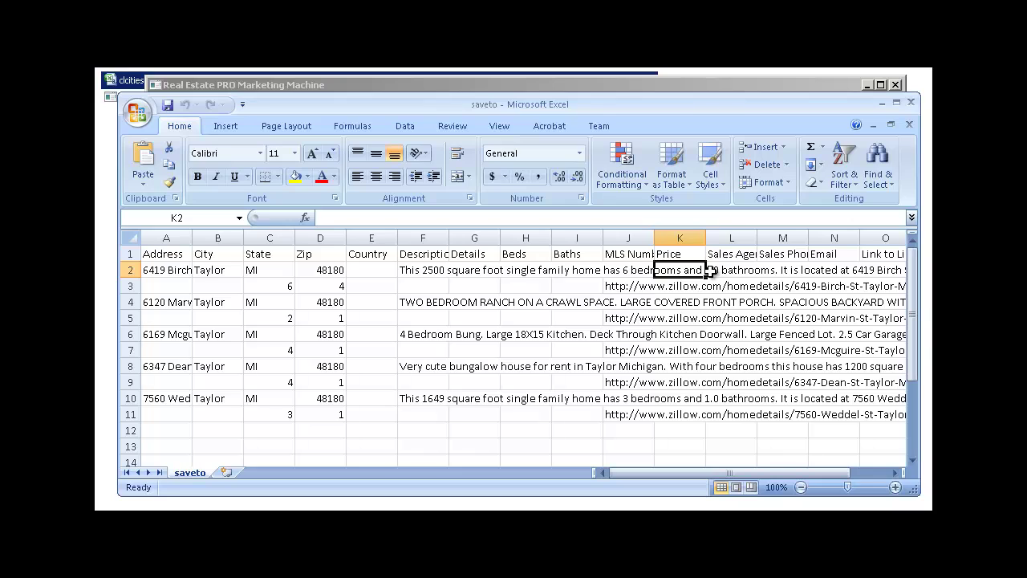
Step: Check the first listing's sales agent, sales phone, email and link, then close Excel
{"action": "left_click", "coordinate": [710, 270]}
{"action": "left_click", "coordinate": [782, 277]}
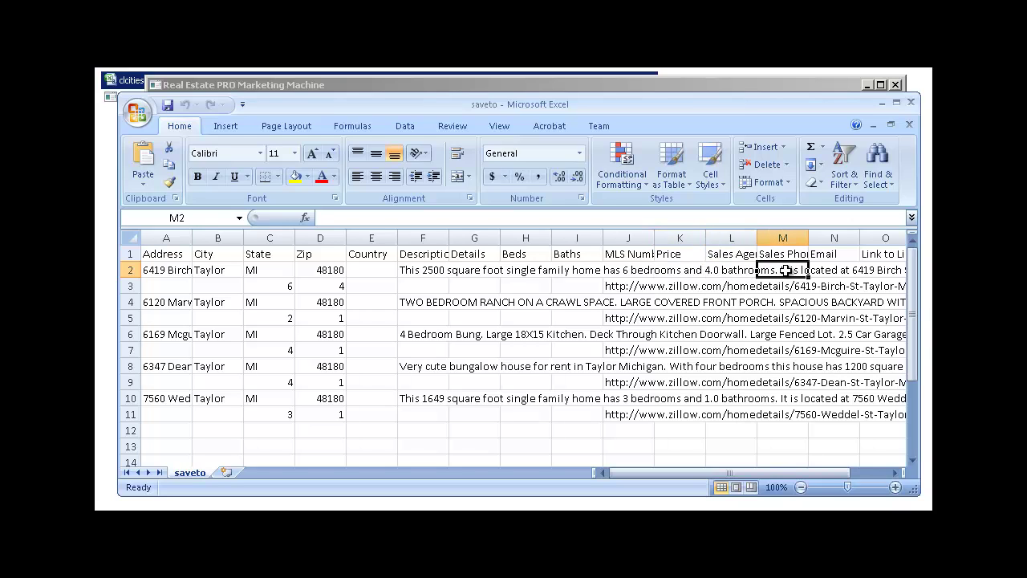
{"action": "left_click", "coordinate": [835, 273]}
{"action": "left_click_drag", "start_coordinate": [832, 474], "coordinate": [873, 472]}
{"action": "left_click", "coordinate": [790, 271]}
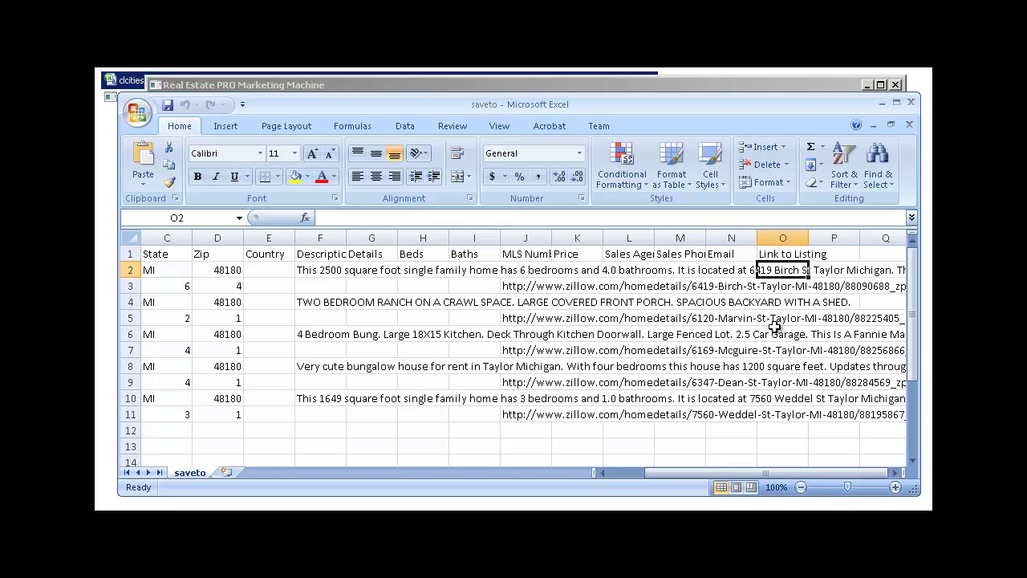
{"action": "left_click_drag", "start_coordinate": [770, 473], "coordinate": [536, 465]}
{"action": "left_click", "coordinate": [911, 102]}
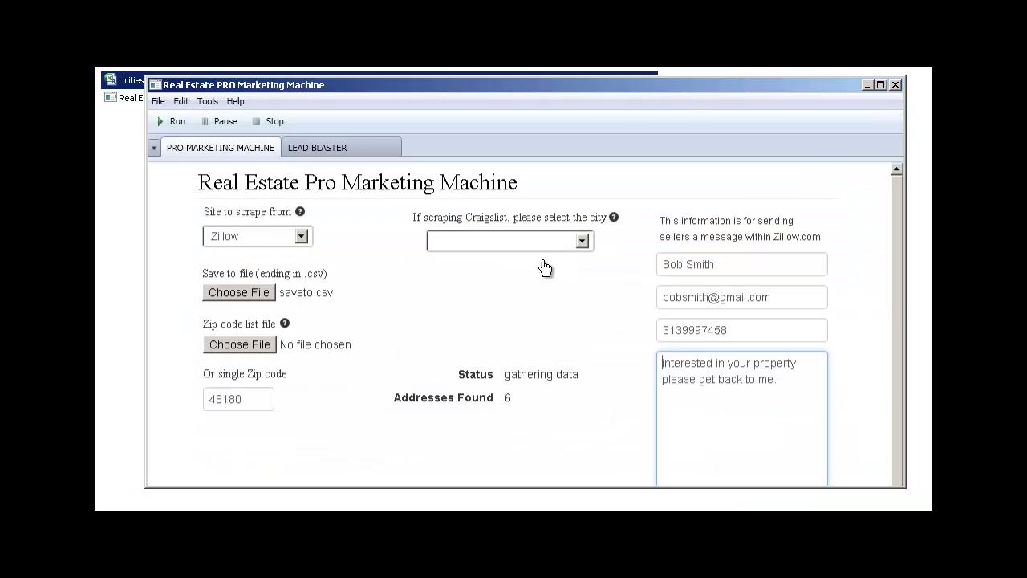
Step: Switch to the LEAD BLASTER tab for emailing and texting the scraped leads
{"action": "left_click", "coordinate": [313, 152]}
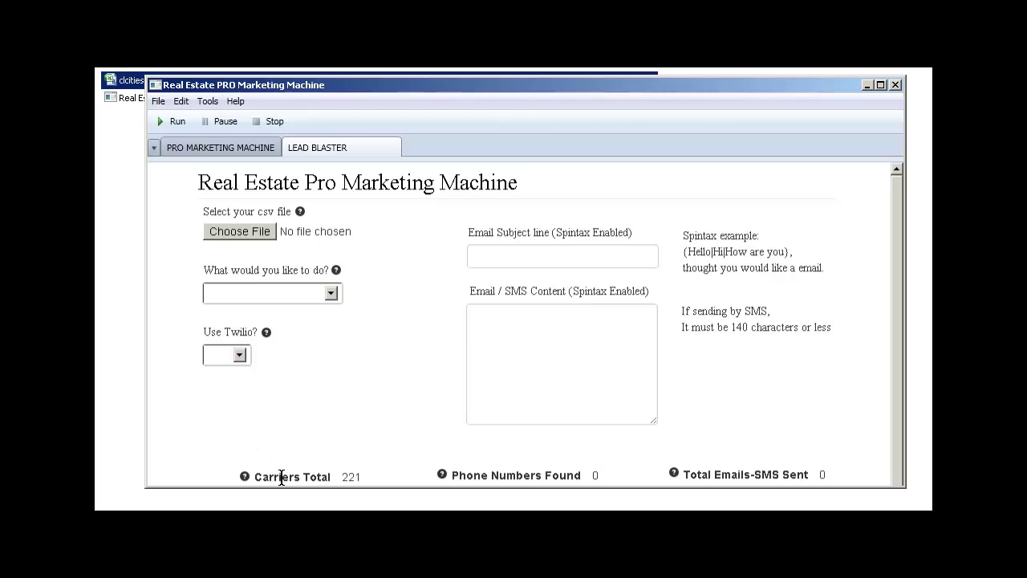
Step: Set the Lead Blaster's Use Twilio? option to Yes
{"action": "left_click_drag", "start_coordinate": [255, 476], "coordinate": [333, 475]}
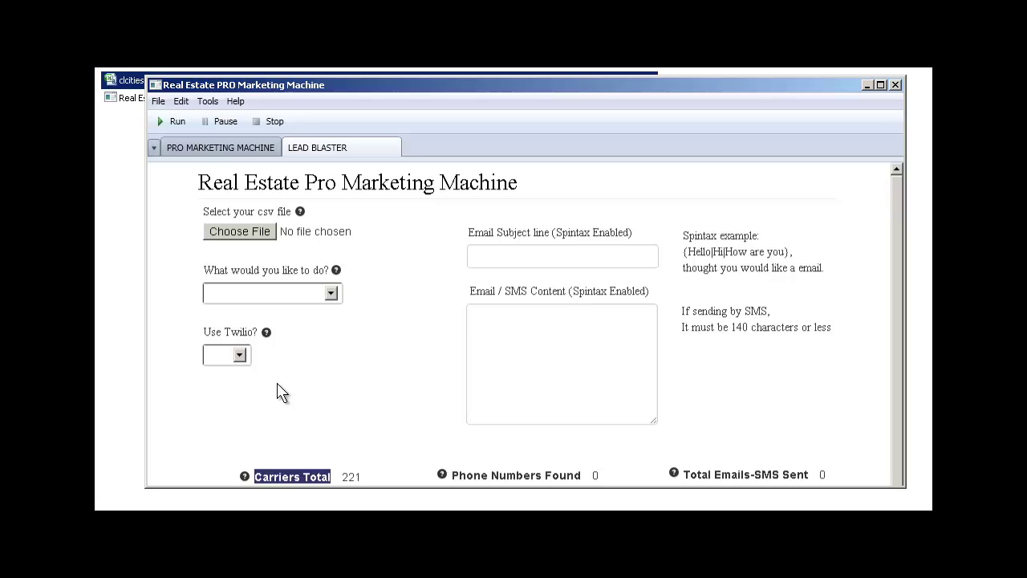
{"action": "left_click", "coordinate": [239, 355]}
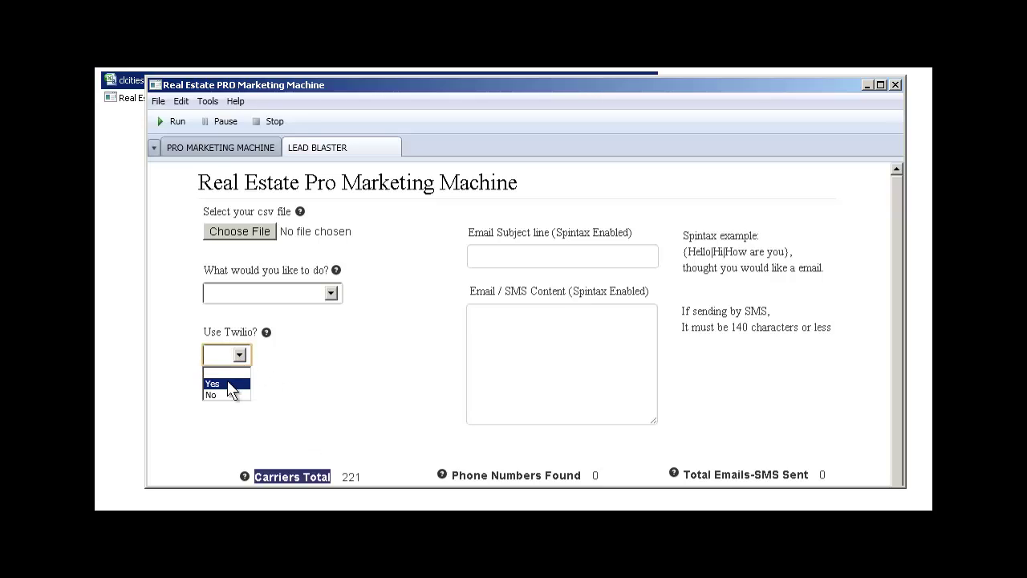
{"action": "left_click", "coordinate": [230, 384]}
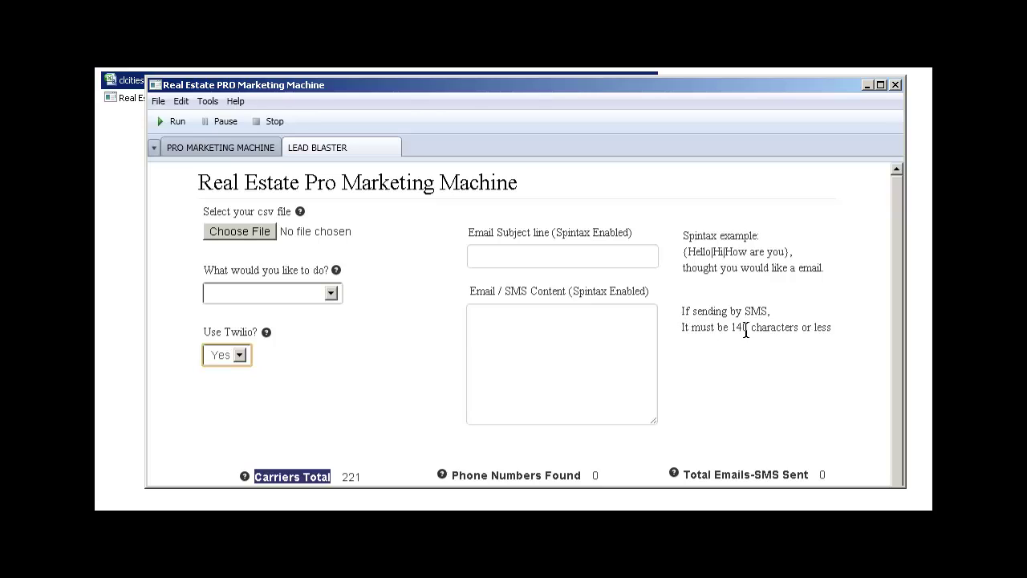
{"action": "left_click", "coordinate": [558, 330]}
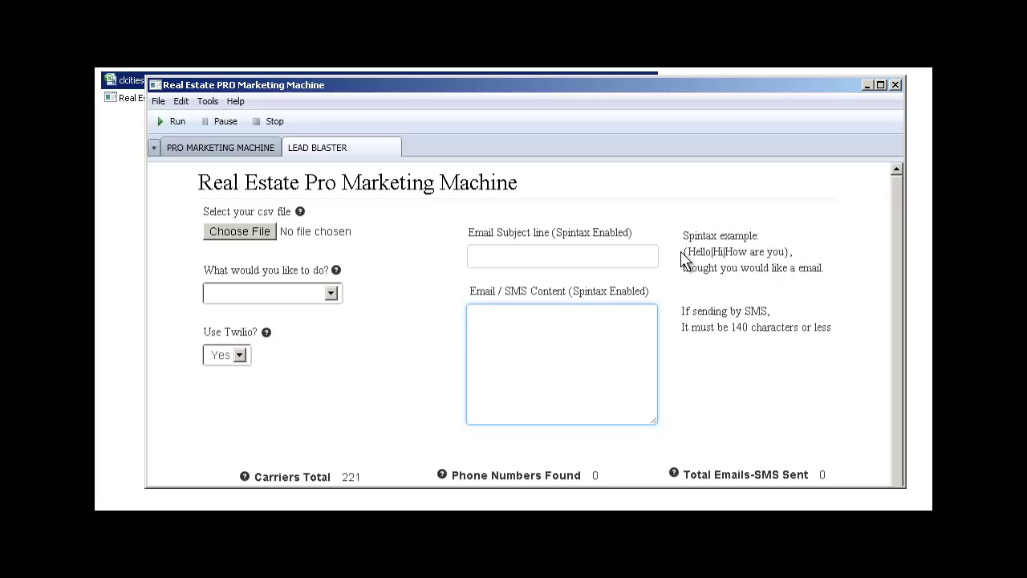
{"action": "left_click_drag", "start_coordinate": [681, 258], "coordinate": [714, 263]}
{"action": "left_click", "coordinate": [767, 259]}
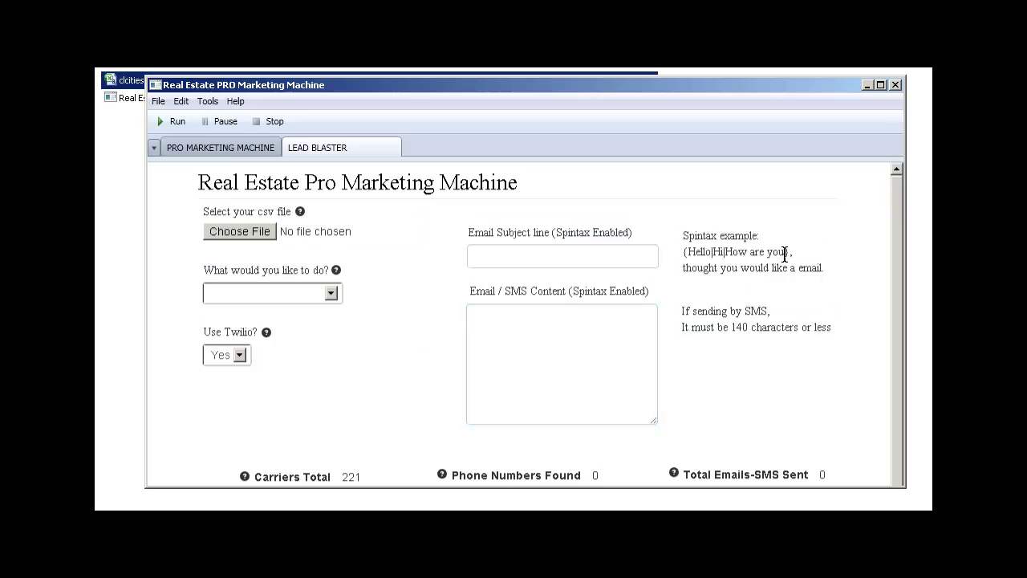
{"action": "left_click_drag", "start_coordinate": [785, 254], "coordinate": [680, 254]}
{"action": "left_click", "coordinate": [698, 294]}
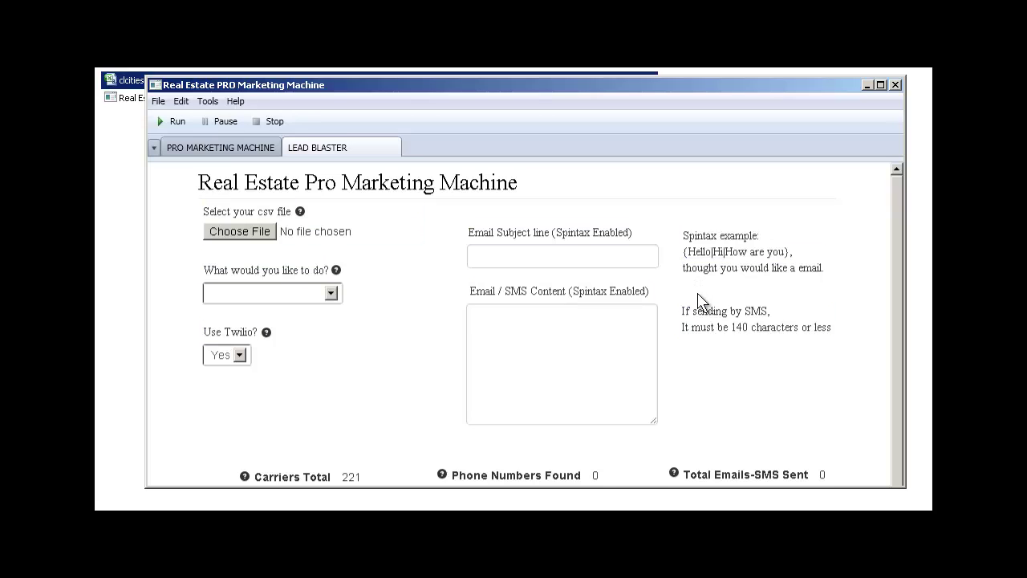